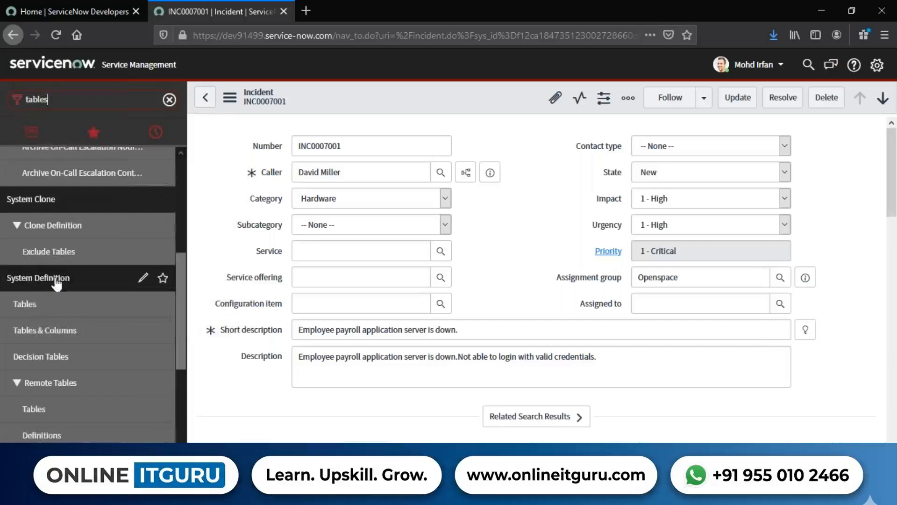
# Open the Tables list under System Definition and check its total record count.
pyautogui.click(24, 306)
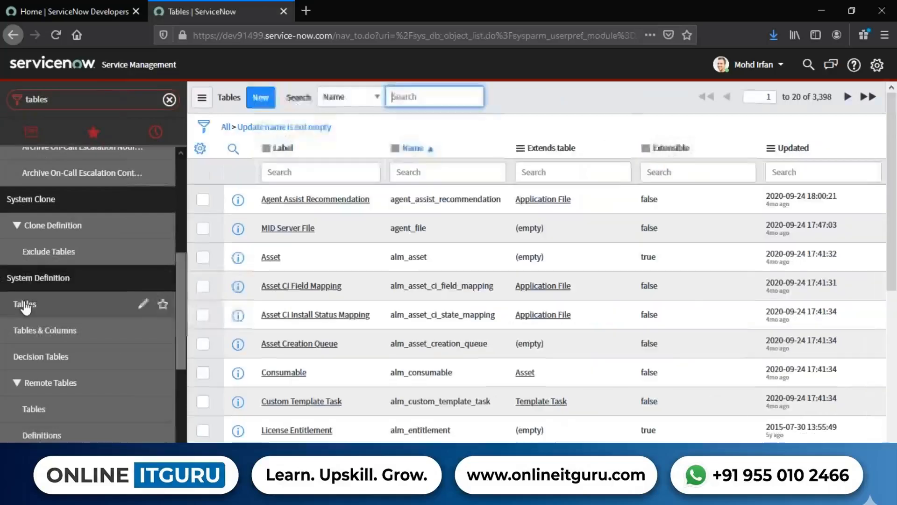
pyautogui.moveTo(785, 96); pyautogui.dragTo(837, 100)
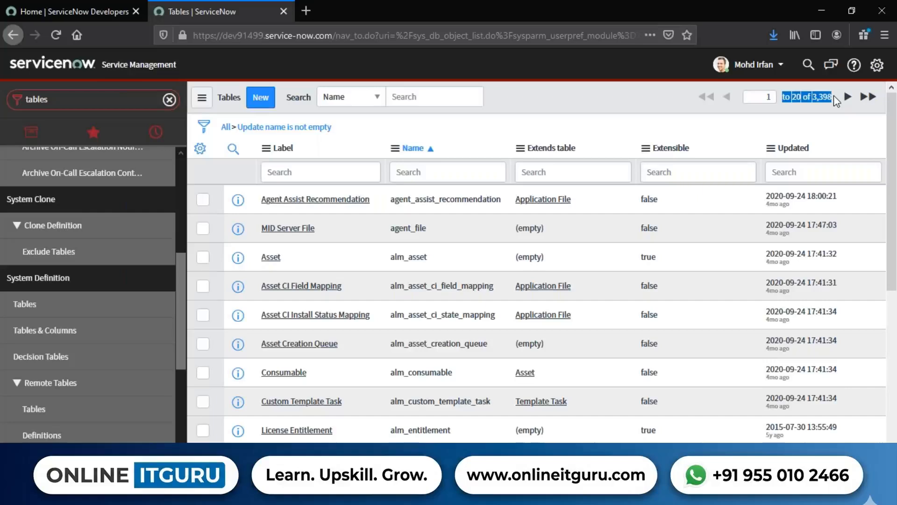
pyautogui.click(675, 110)
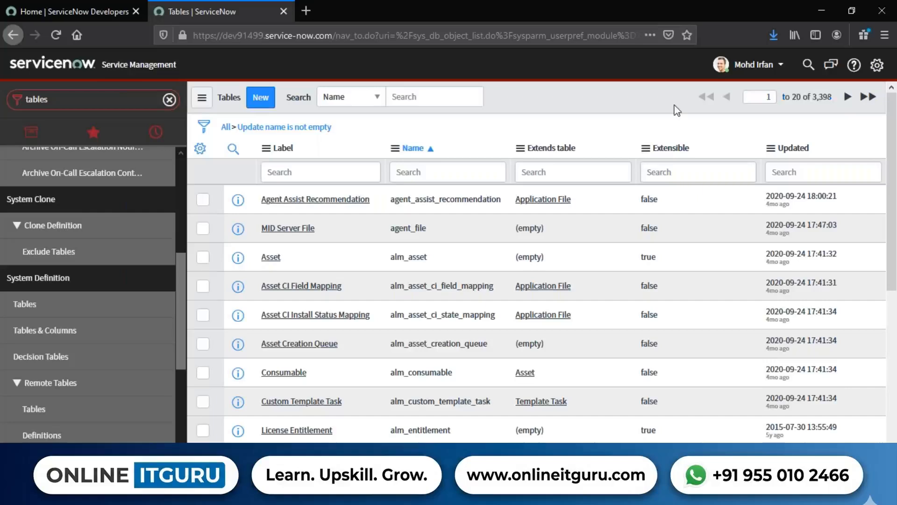
# Switch to Paint, add a text box beside the existing notes, and enter the heading "Field, table or any configurtion in servicenow:".
pyautogui.click(299, 495)
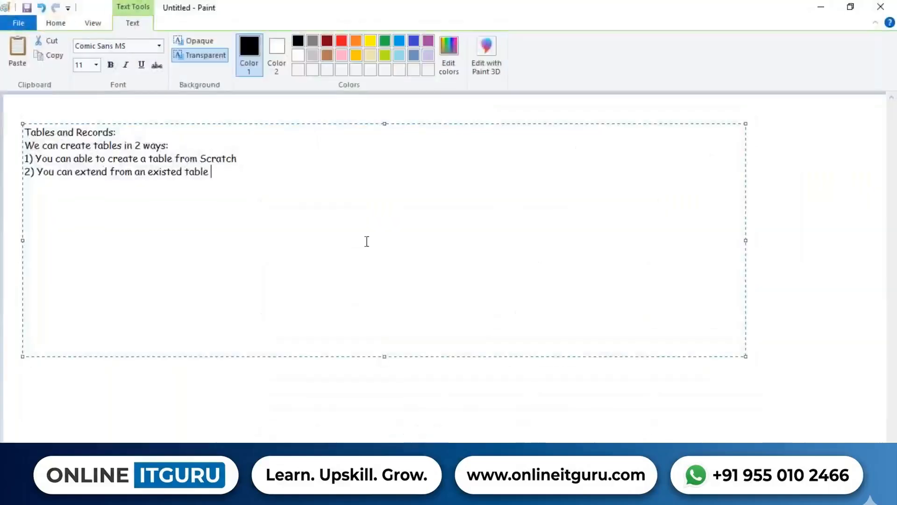
pyautogui.click(350, 385)
pyautogui.moveTo(314, 125); pyautogui.dragTo(722, 253)
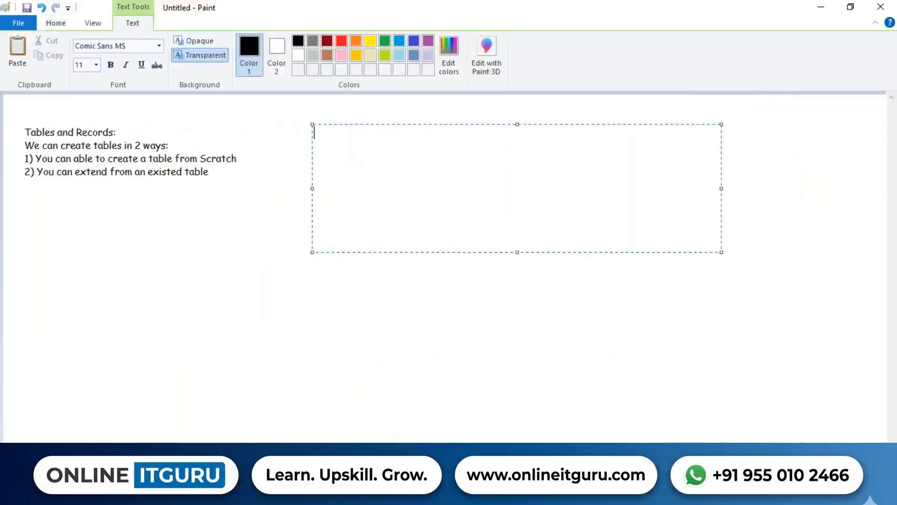
pyautogui.write('Field, table or any confiug')
pyautogui.press('BackSpace')
pyautogui.press('BackSpace')
pyautogui.write('g')
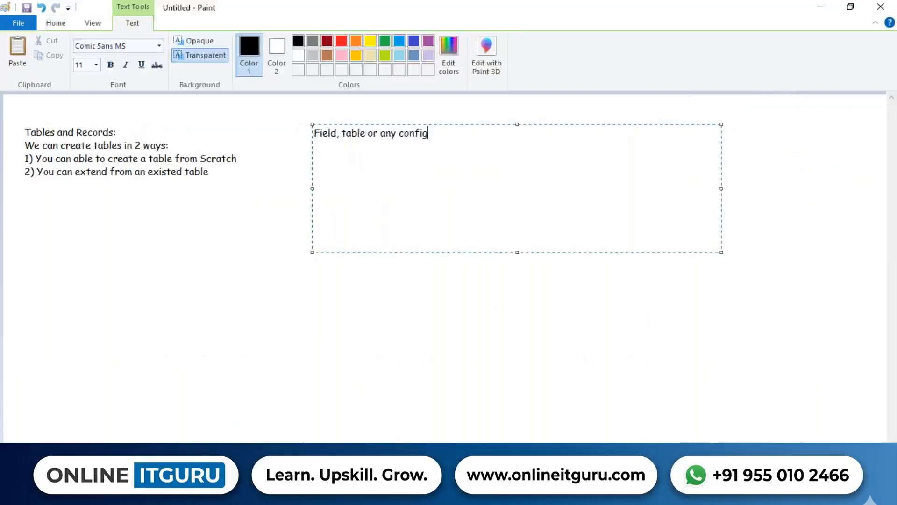
pyautogui.write('urtion in servic')
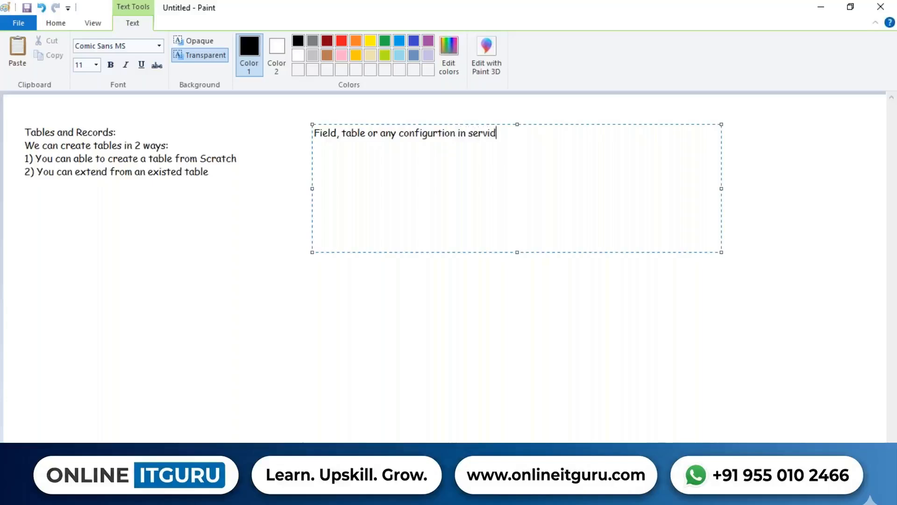
pyautogui.write('enOw')
pyautogui.press('BackSpace')
pyautogui.press('BackSpace')
pyautogui.write('ow:')
pyautogui.press('Return')
# Add the line "2 names:" below the heading in the new text box.
pyautogui.write('2 t')
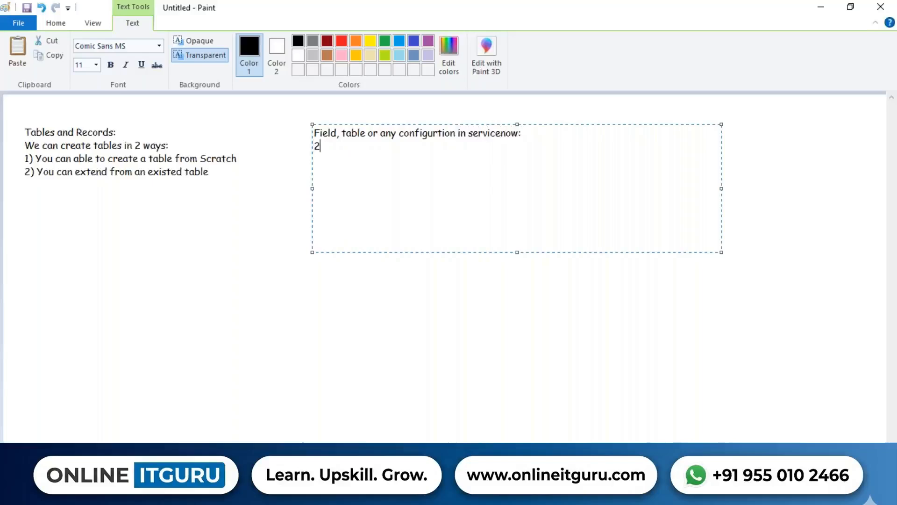
pyautogui.press('BackSpace')
pyautogui.write('names;')
pyautogui.press('Return')
pyautogui.press('BackSpace')
pyautogui.press('BackSpace')
pyautogui.write(':')
pyautogui.press('Return')
# Add the first list item "1) Display Name -> What you see on the front end (UI Name)".
pyautogui.write('1) DO')
pyautogui.press('BackSpace')
pyautogui.write('isplay')
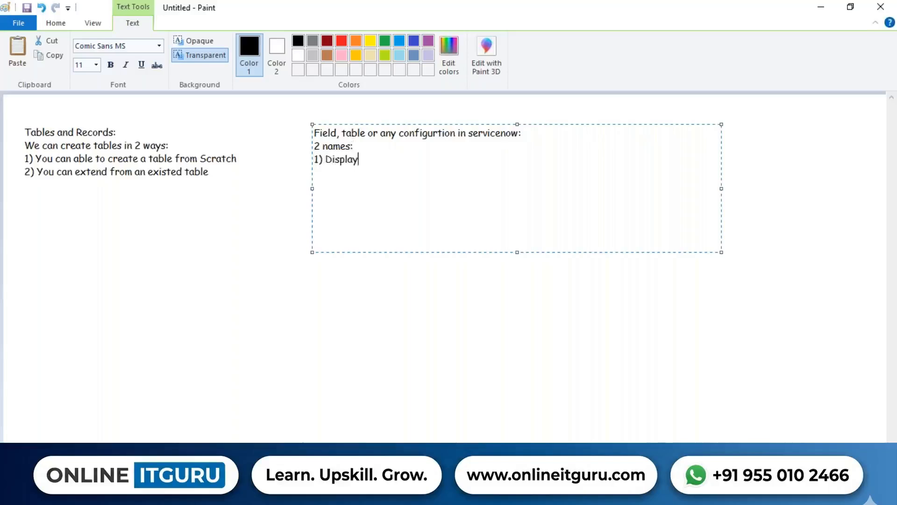
pyautogui.write(' Name -> WHt yo')
pyautogui.press('BackSpace')
pyautogui.press('BackSpace')
pyautogui.press('BackSpace')
pyautogui.press('BackSpace')
pyautogui.press('BackSpace')
pyautogui.write('hat y')
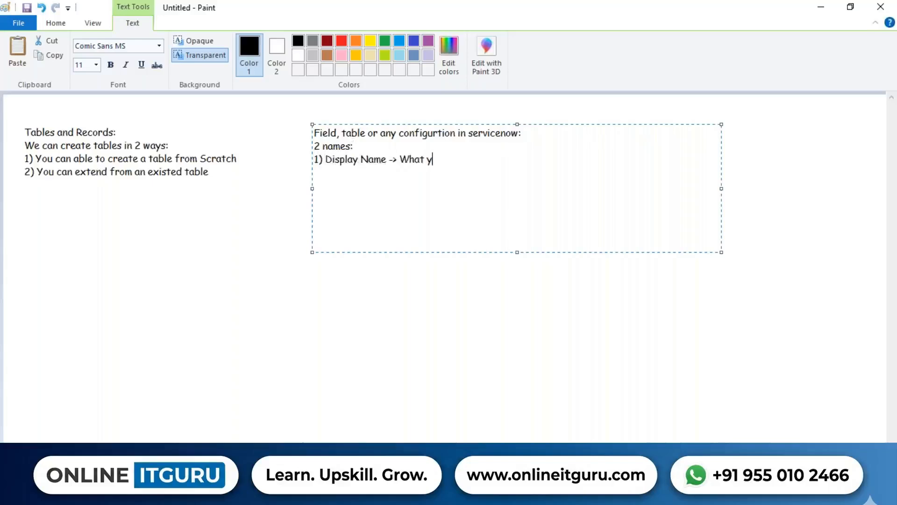
pyautogui.write('ou see on the fron')
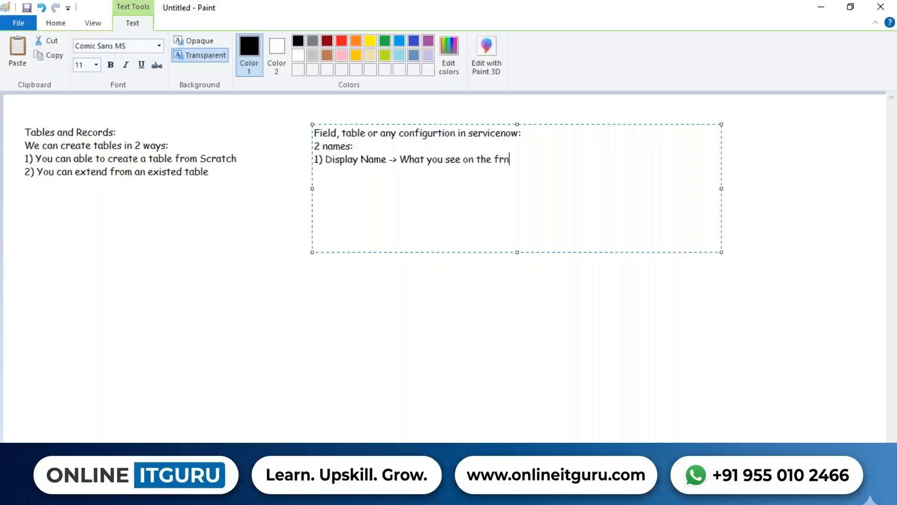
pyautogui.press('BackSpace')
pyautogui.press('BackSpace')
pyautogui.write('ont end (UI Name) ')
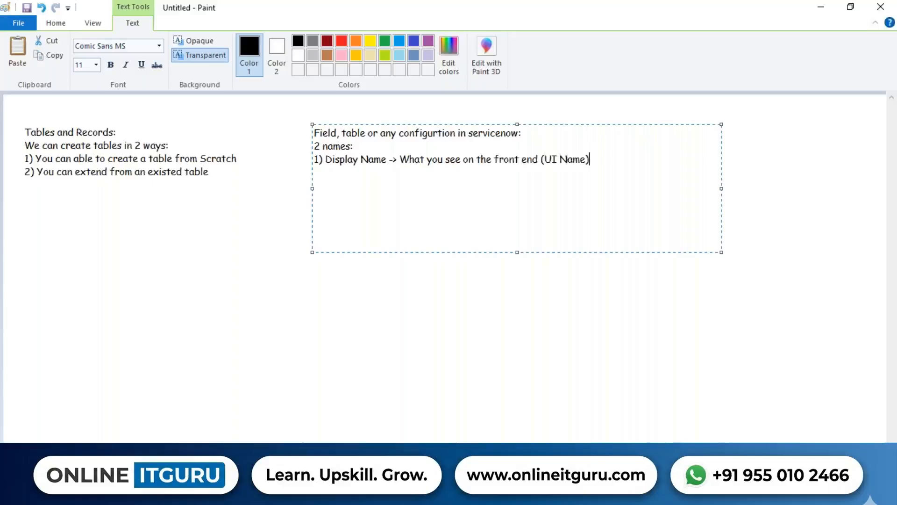
pyautogui.write('2) Database name or')
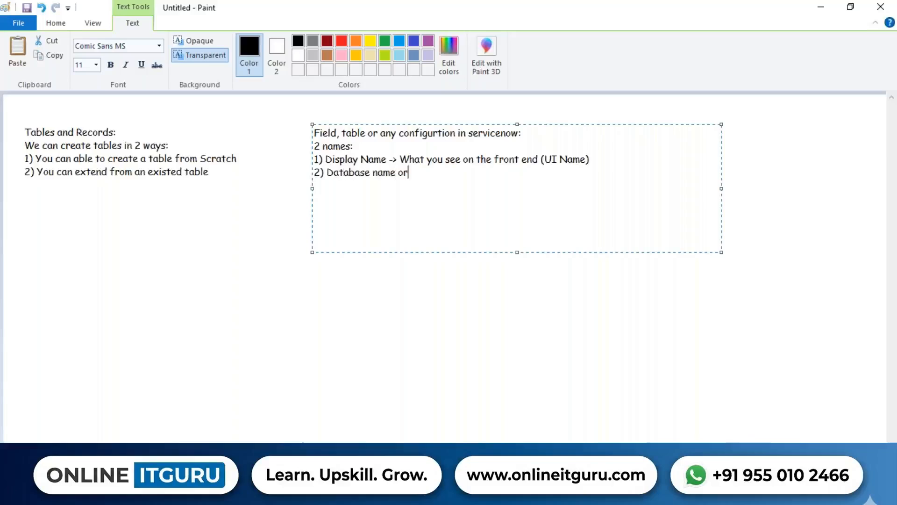
pyautogui.write(' Internal Name -> ')
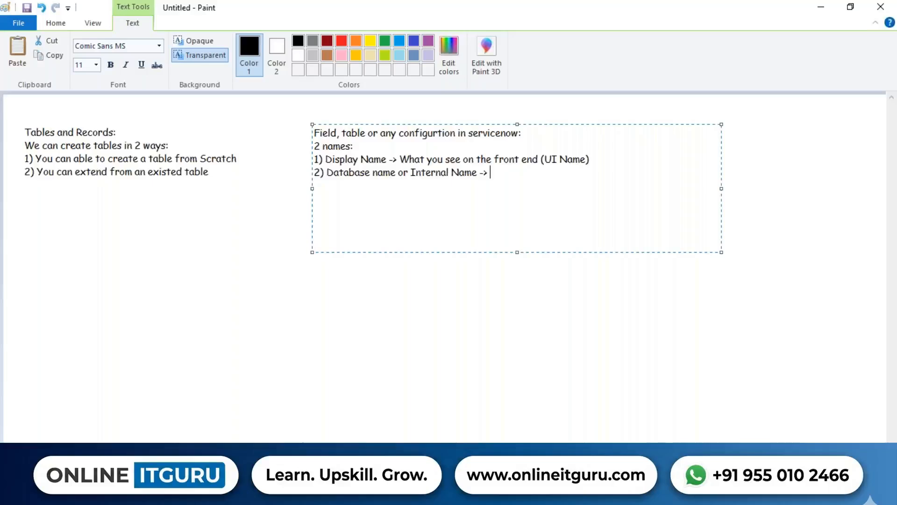
pyautogui.write('Database name o')
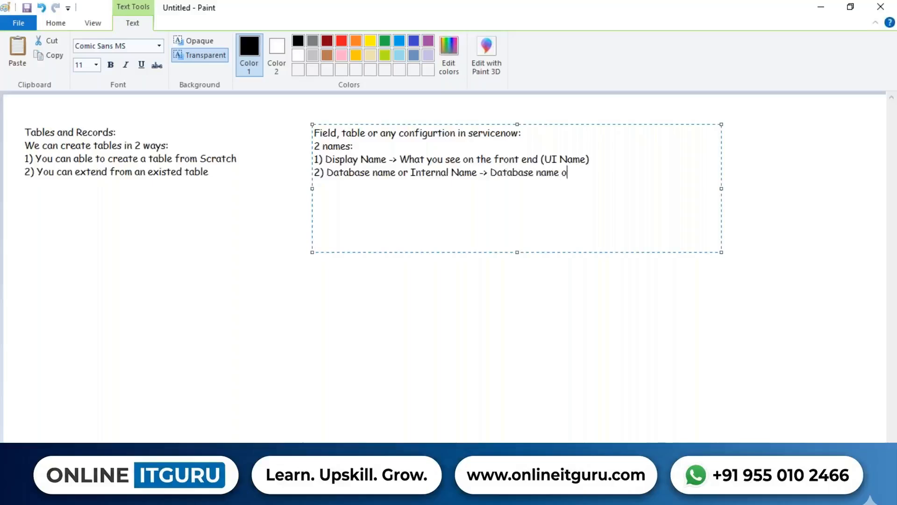
# Add "2) Database name or Internal Name -> Database name of the record (Scripting or coding)" and widen the text box so it fits one line.
pyautogui.write('f the record (Scri')
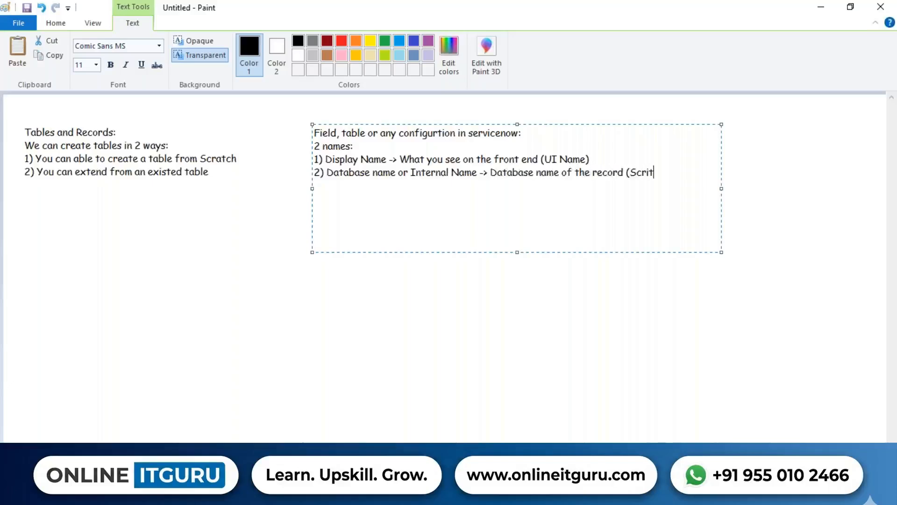
pyautogui.write('pting or coding)')
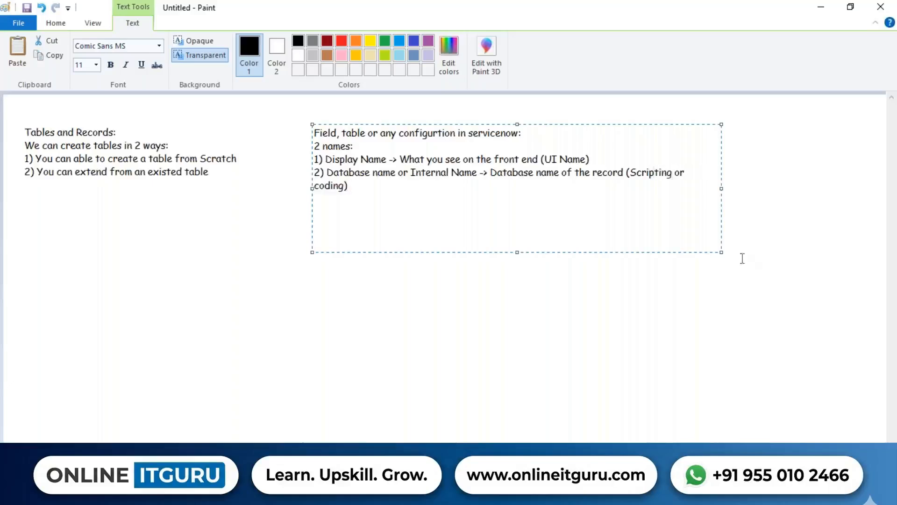
pyautogui.moveTo(721, 187); pyautogui.dragTo(819, 183)
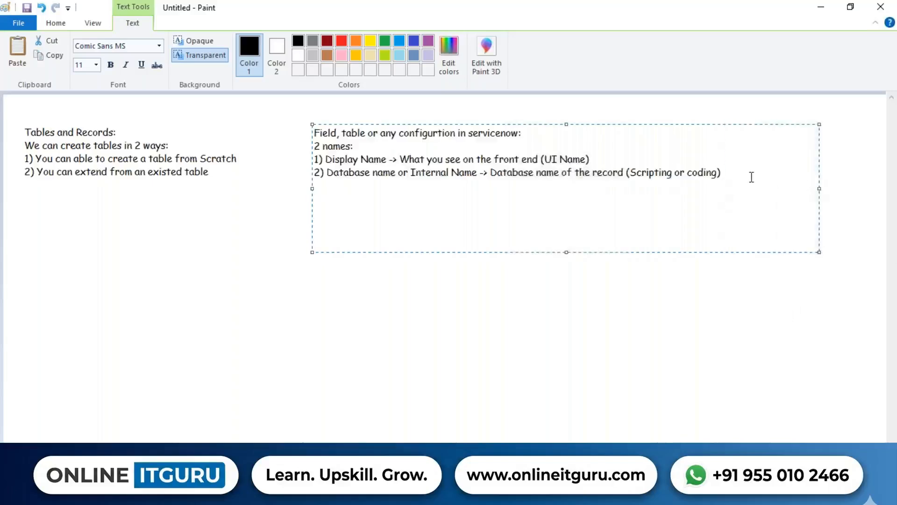
# Append "-> N number of times" to the end of the Display Name line.
pyautogui.click(617, 159)
pyautogui.write('-> N number of t')
pyautogui.press('BackSpace')
pyautogui.press('BackSpace')
pyautogui.press('BackSpace')
pyautogui.write('of times')
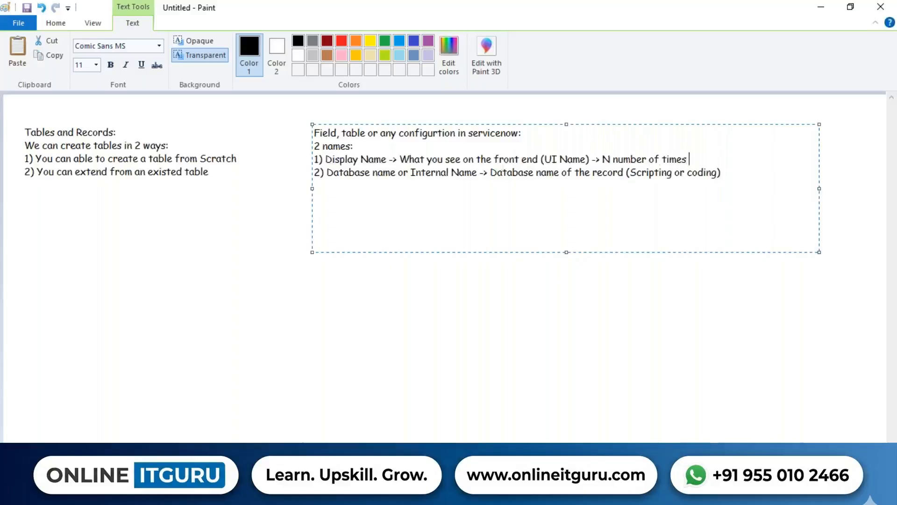
# Append "-> You cannot able to change it" to the end of the Database name line.
pyautogui.press('Down')
pyautogui.press('Right')
pyautogui.press('Right')
pyautogui.press('Right')
pyautogui.press('Right')
pyautogui.press('Right')
pyautogui.press('Right')
pyautogui.press('Right')
pyautogui.write('-> You cannot able to change it')
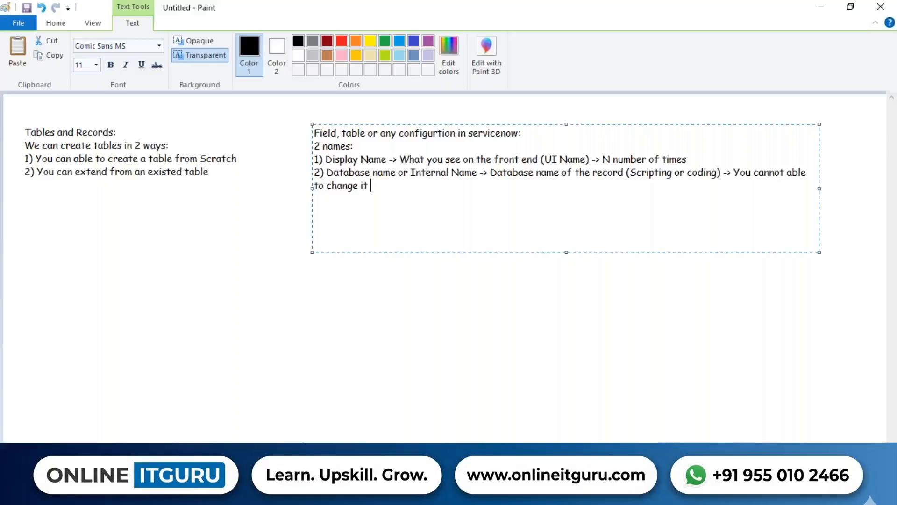
# Switch to the ServiceNow Tables list, start a new table record, and dismiss the scoped applications recommendation.
pyautogui.hotkey('alt', 'Tab')
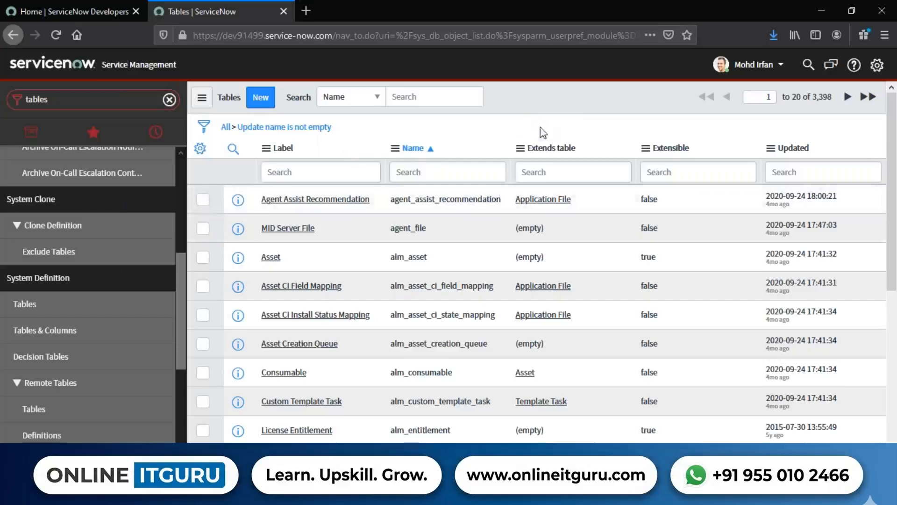
pyautogui.hotkey('ctrl', 'a')
pyautogui.click(675, 220)
pyautogui.moveTo(832, 96); pyautogui.dragTo(779, 97)
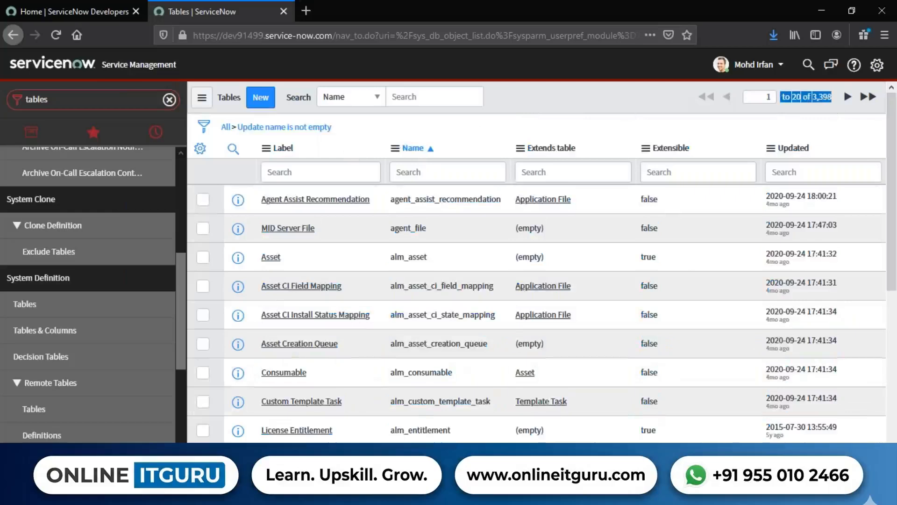
pyautogui.click(617, 94)
pyautogui.click(265, 97)
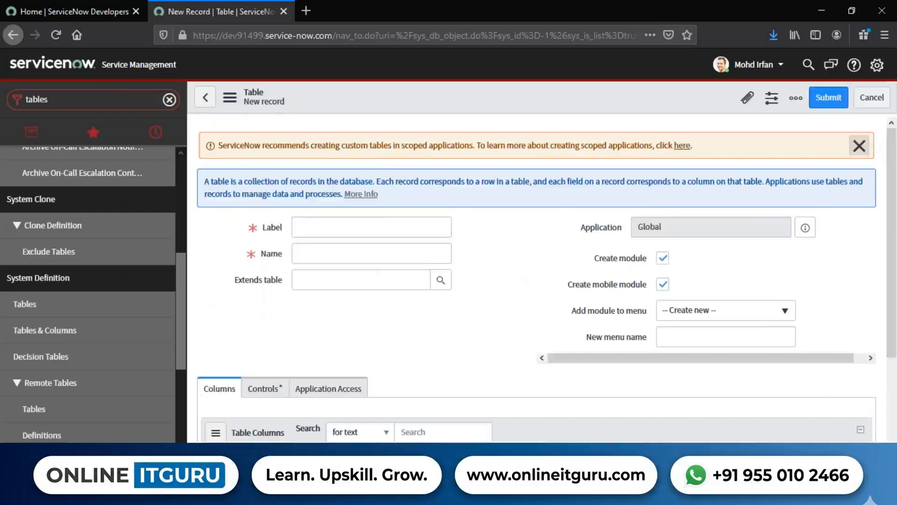
pyautogui.click(860, 145)
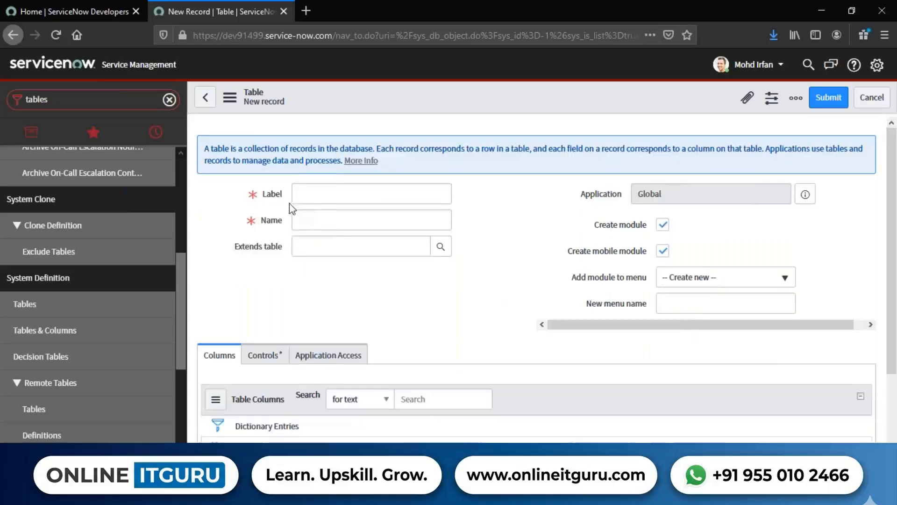
# Examine the Label and Name fields and their descriptions on the new table form.
pyautogui.moveTo(283, 195); pyautogui.dragTo(262, 197)
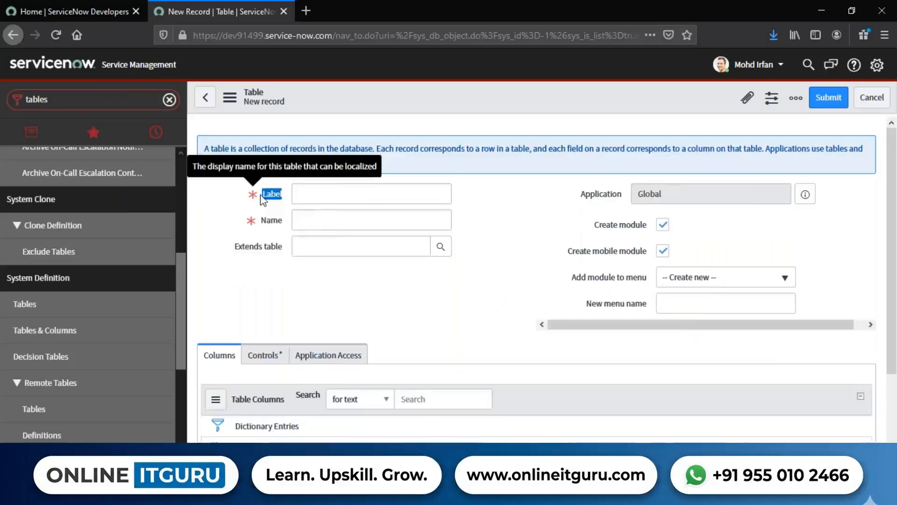
pyautogui.click(260, 296)
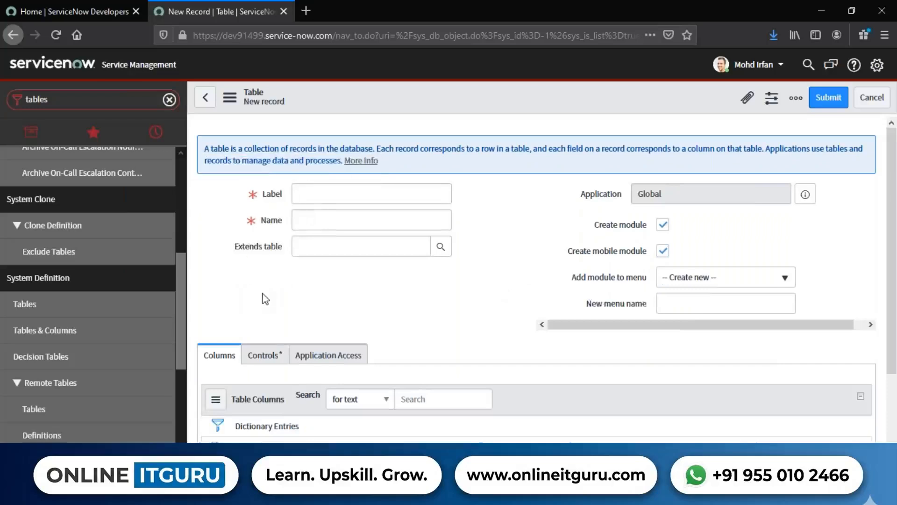
pyautogui.moveTo(283, 221); pyautogui.dragTo(259, 222)
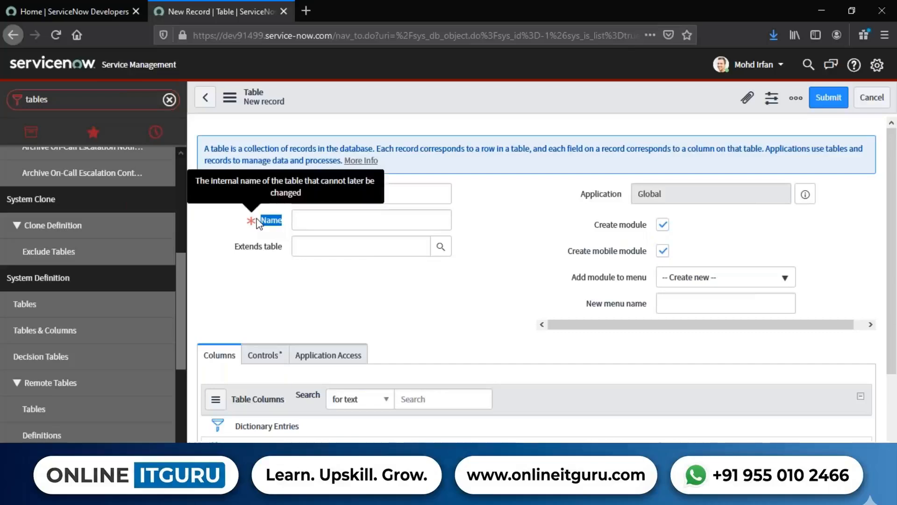
pyautogui.click(262, 279)
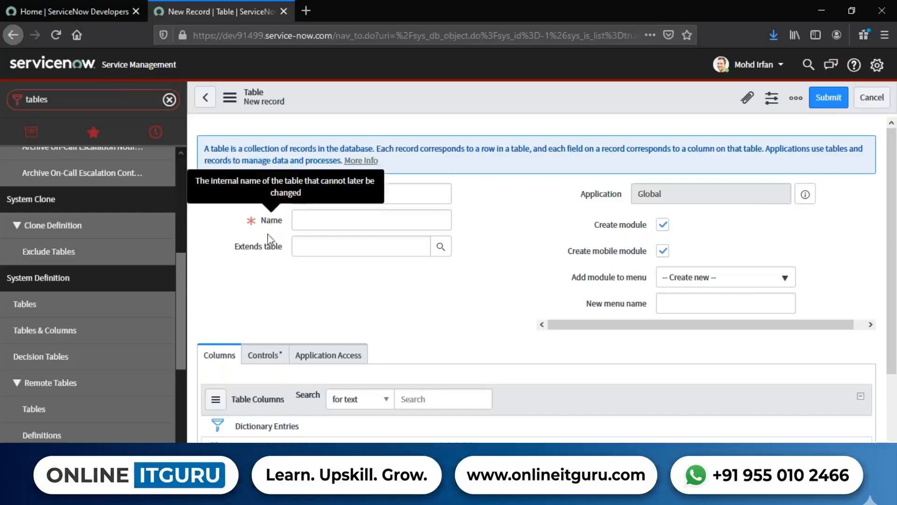
pyautogui.moveTo(283, 221); pyautogui.dragTo(257, 228)
pyautogui.click(485, 220)
pyautogui.moveTo(286, 197); pyautogui.dragTo(260, 224)
pyautogui.click(287, 225)
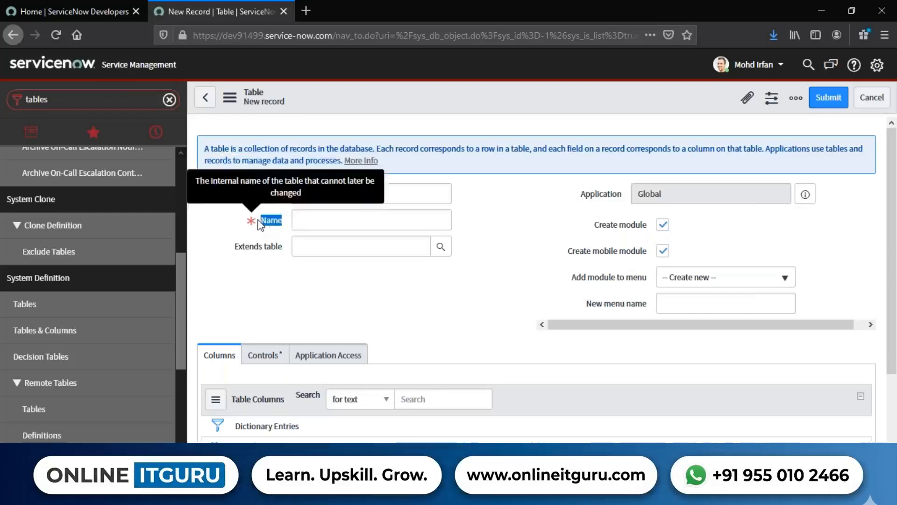
pyautogui.click(425, 283)
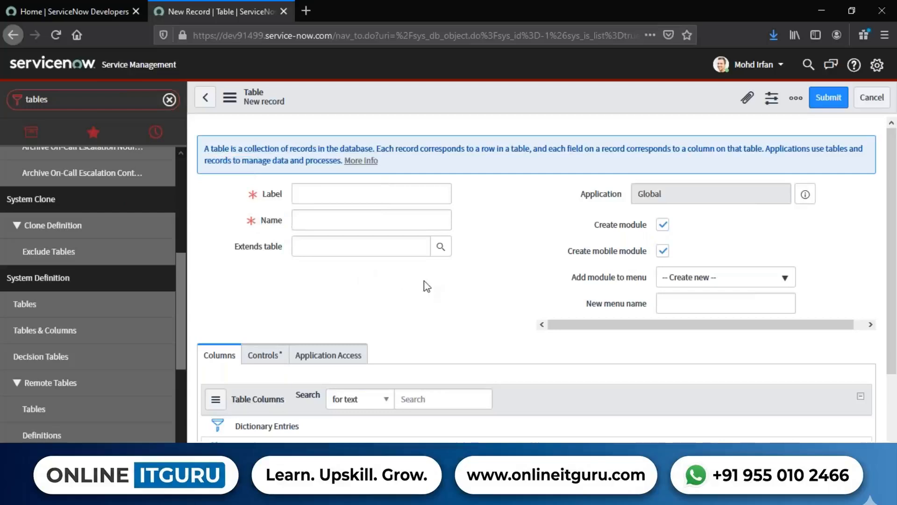
# Switch to Paint and add a second text box below the naming notes, headed "Application:".
pyautogui.hotkey('alt', 'Tab')
pyautogui.click(341, 275)
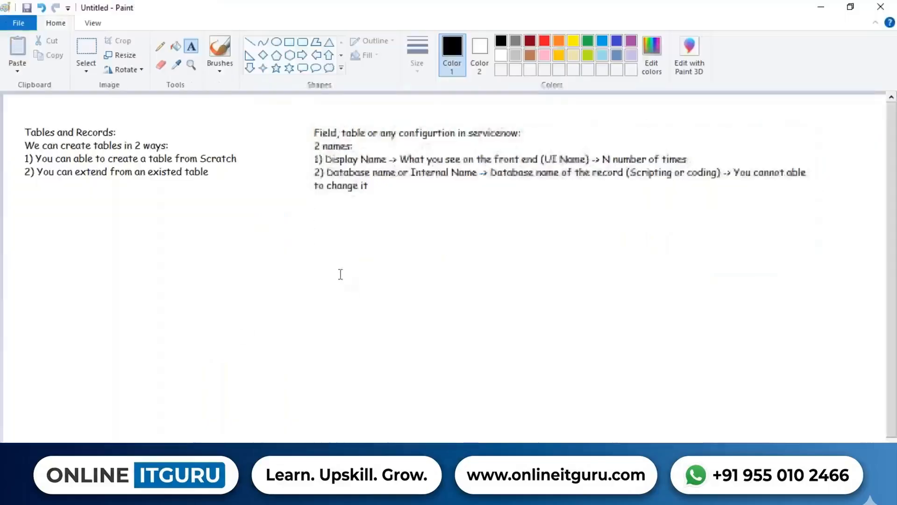
pyautogui.click(316, 224)
pyautogui.moveTo(366, 260); pyautogui.dragTo(851, 382)
pyautogui.write('App')
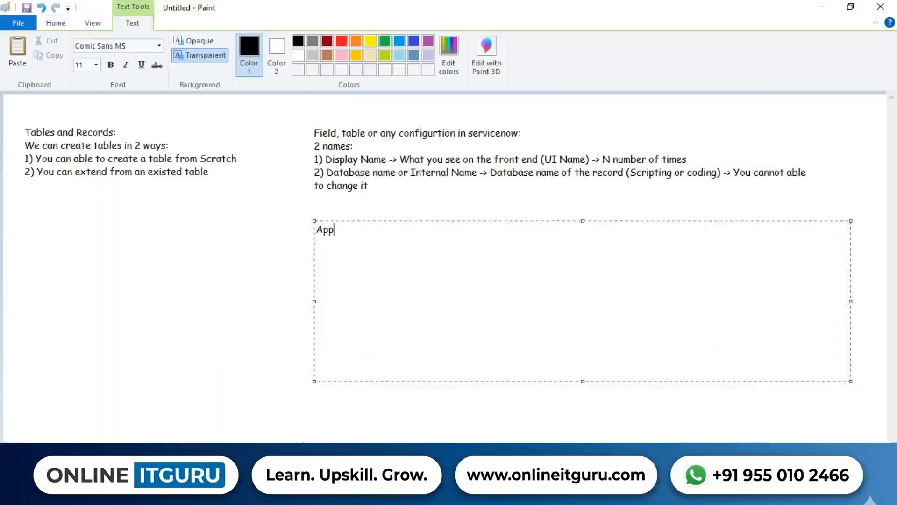
pyautogui.press('BackSpace')
pyautogui.press('BackSpace')
pyautogui.write('pplication:')
pyautogui.press('Return')
# List "eCommercte", "Travelling" and "Mobile" on separate lines under the Application heading.
pyautogui.write('Ec')
pyautogui.press('BackSpace')
pyautogui.press('BackSpace')
pyautogui.write('eEco')
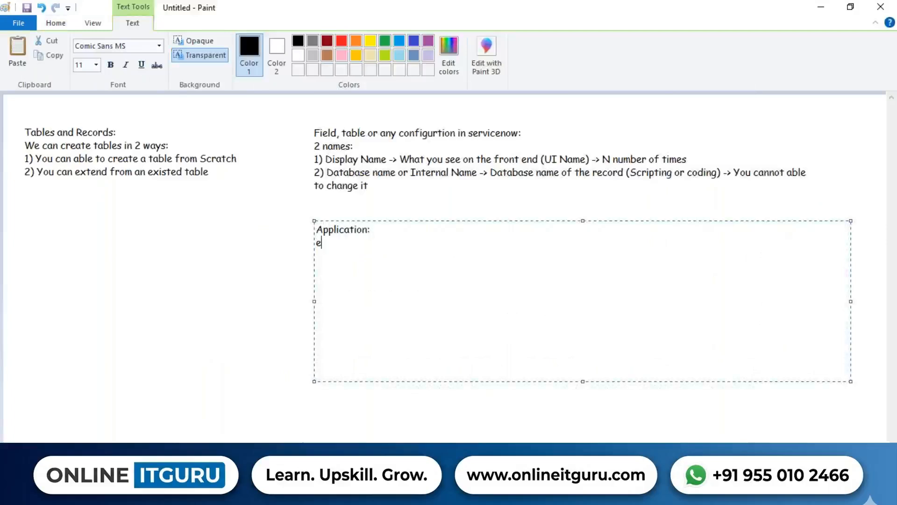
pyautogui.press('BackSpace')
pyautogui.press('BackSpace')
pyautogui.press('BackSpace')
pyautogui.write('Com')
pyautogui.write('mercte ')
pyautogui.write('Travelling')
pyautogui.press('Return')
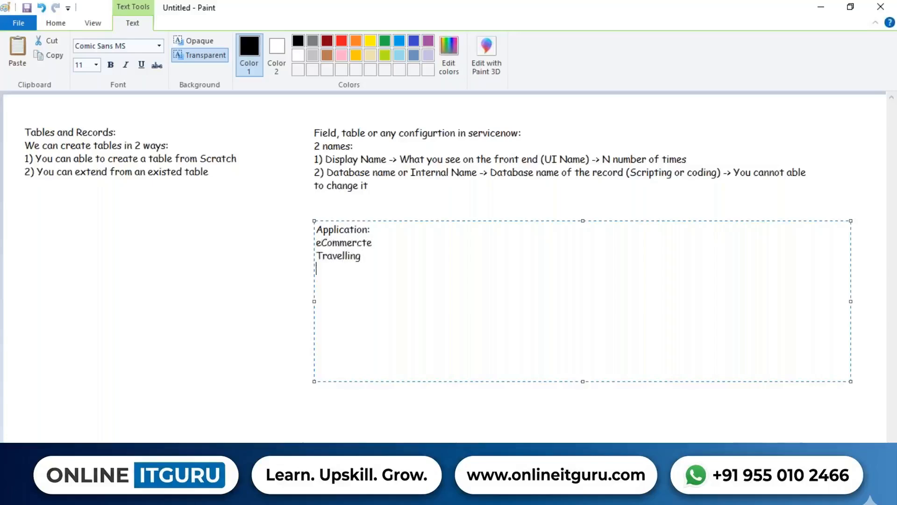
pyautogui.write('Mobile')
# Correct the misspelled first entry in the application list to "eCommerce".
pyautogui.click(392, 244)
pyautogui.press('BackSpace')
pyautogui.press('BackSpace')
pyautogui.press('BackSpace')
pyautogui.write('ce')
# Insert the line "Pharma -> Apollo Healthcare" between eCommerce and Travelling.
pyautogui.press('Return')
pyautogui.write('Pharma ')
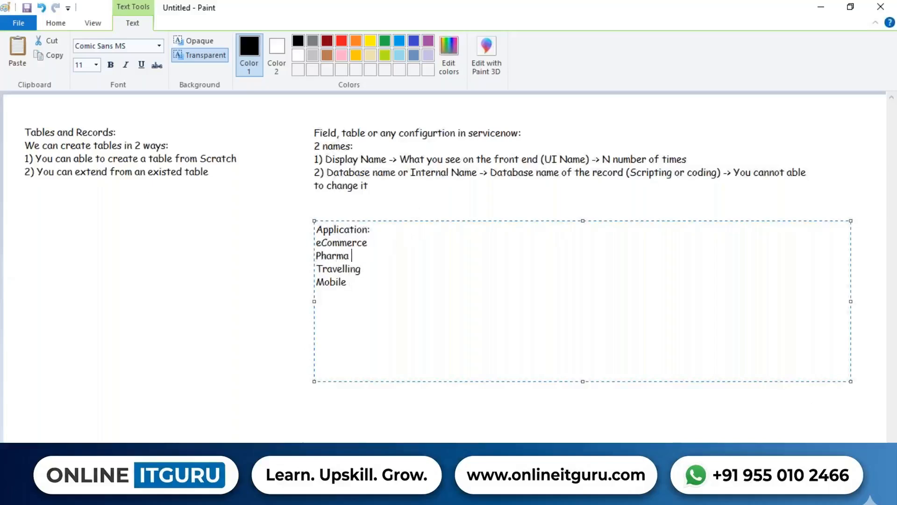
pyautogui.write('->')
pyautogui.write('Apollo HEalt')
pyautogui.press('BackSpace')
pyautogui.press('BackSpace')
pyautogui.press('BackSpace')
pyautogui.press('BackSpace')
pyautogui.write('ealthcare')
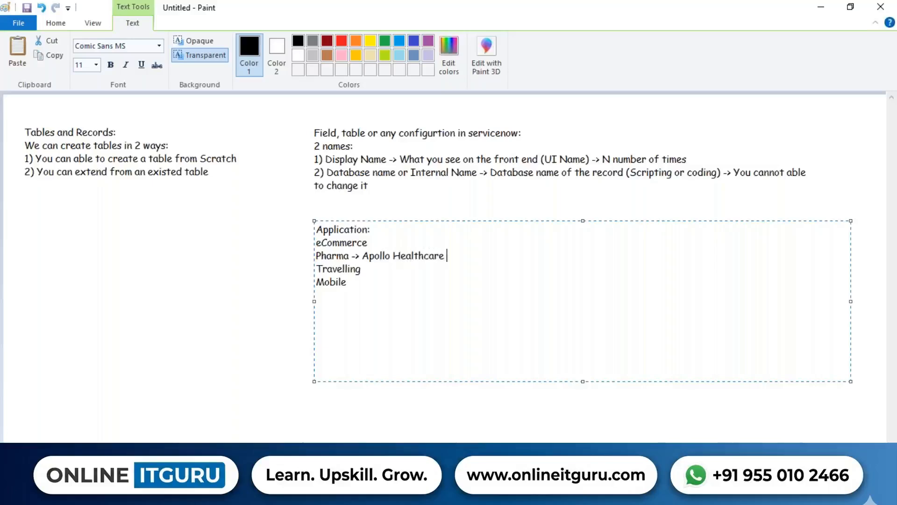
pyautogui.moveTo(455, 255); pyautogui.dragTo(365, 255)
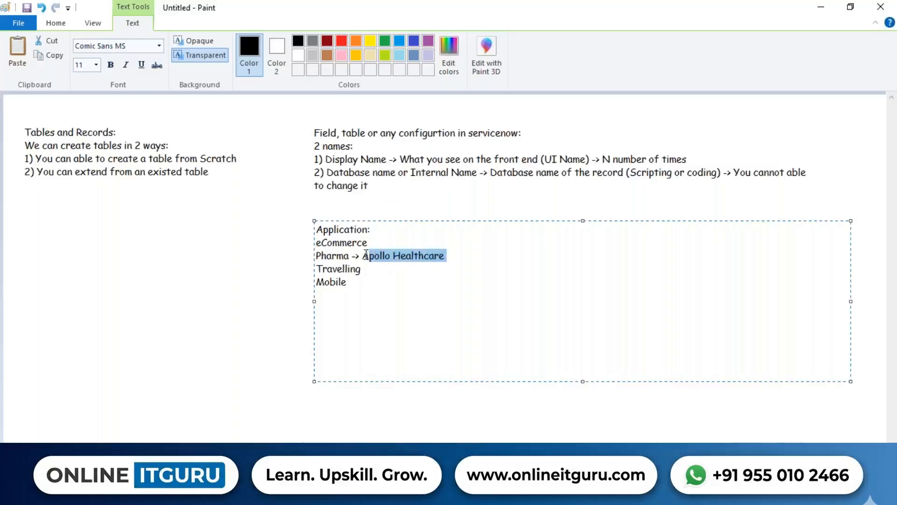
pyautogui.click(475, 254)
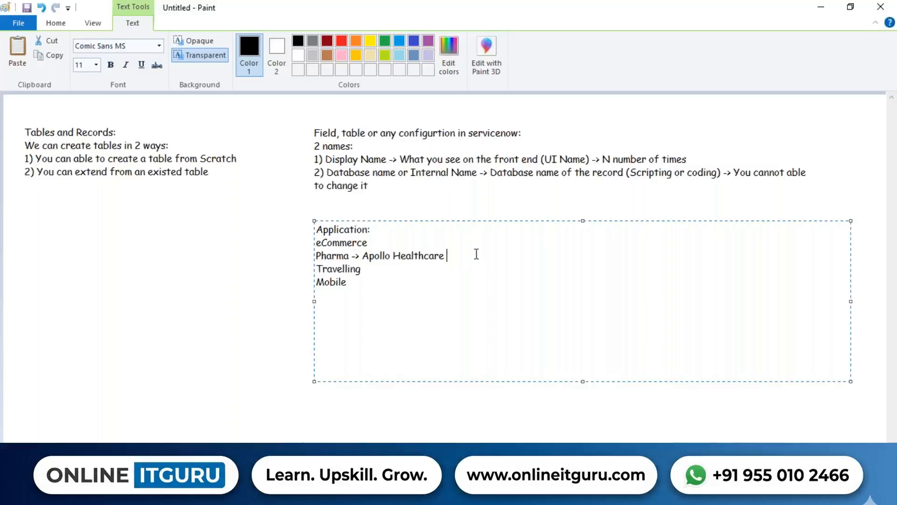
# Switch to the new table form in ServiceNow and set its Label to "Apollo Healthcare".
pyautogui.hotkey('alt', 'Tab')
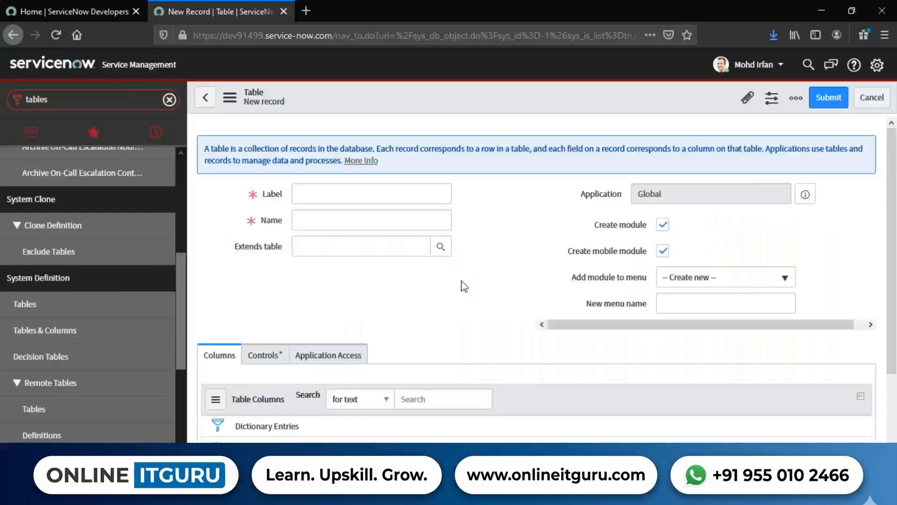
pyautogui.moveTo(289, 200); pyautogui.dragTo(260, 199)
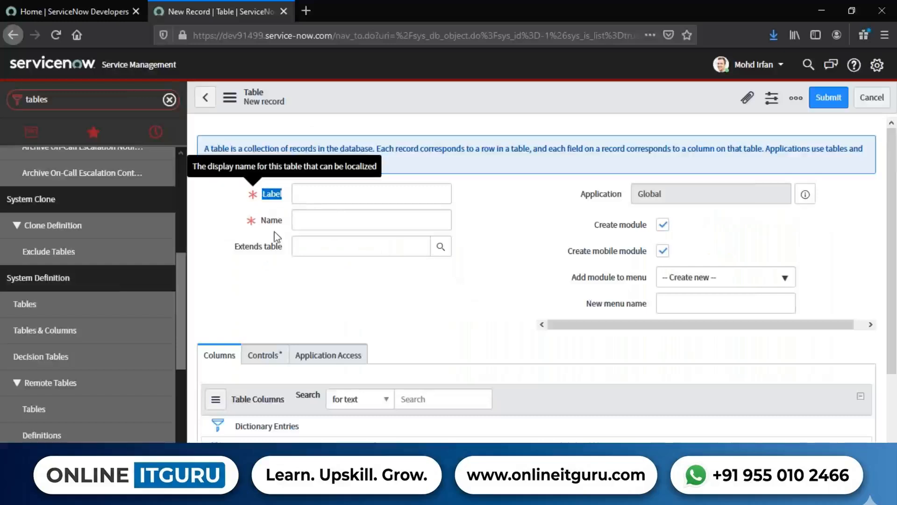
pyautogui.click(319, 195)
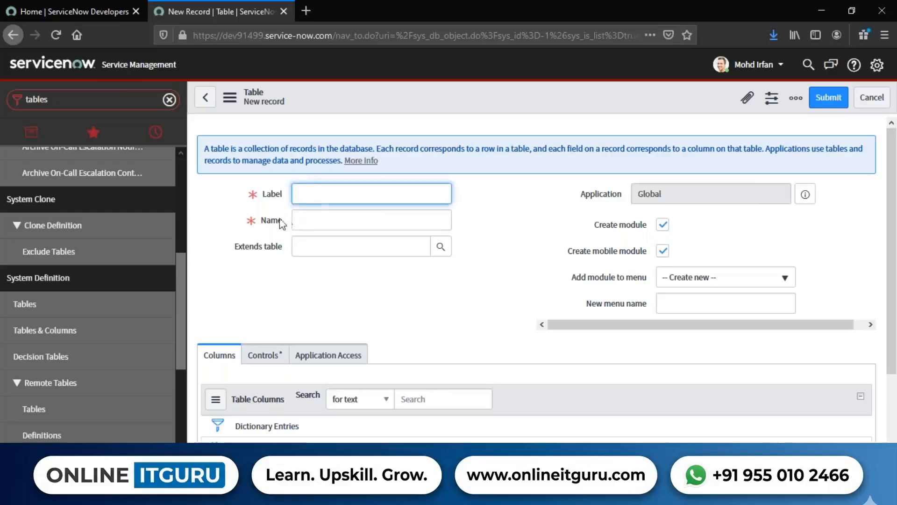
pyautogui.moveTo(280, 222); pyautogui.dragTo(257, 220)
pyautogui.click(334, 194)
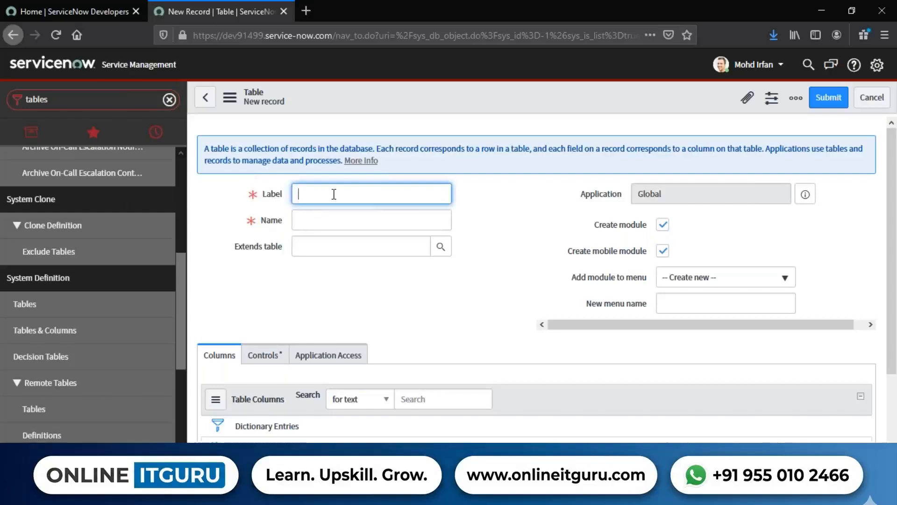
pyautogui.hotkey('alt', 'Tab')
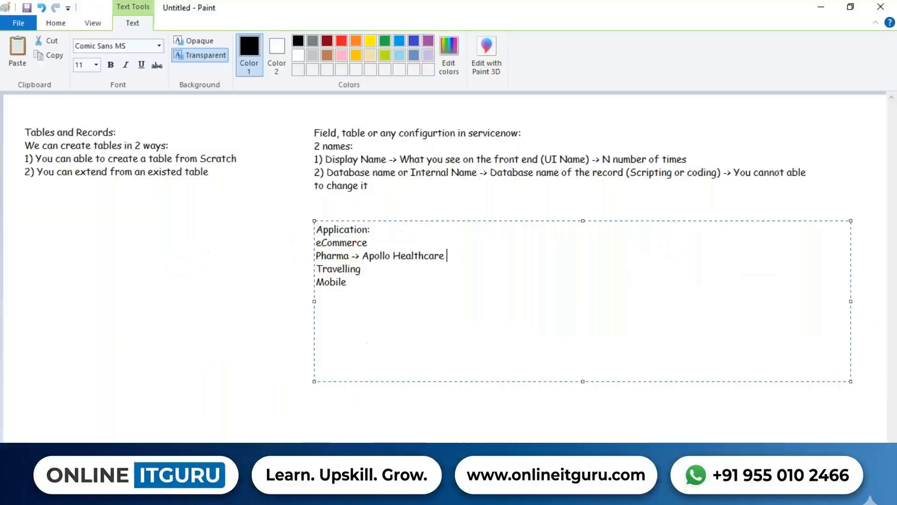
pyautogui.hotkey('alt', 'Tab')
pyautogui.write('Apol')
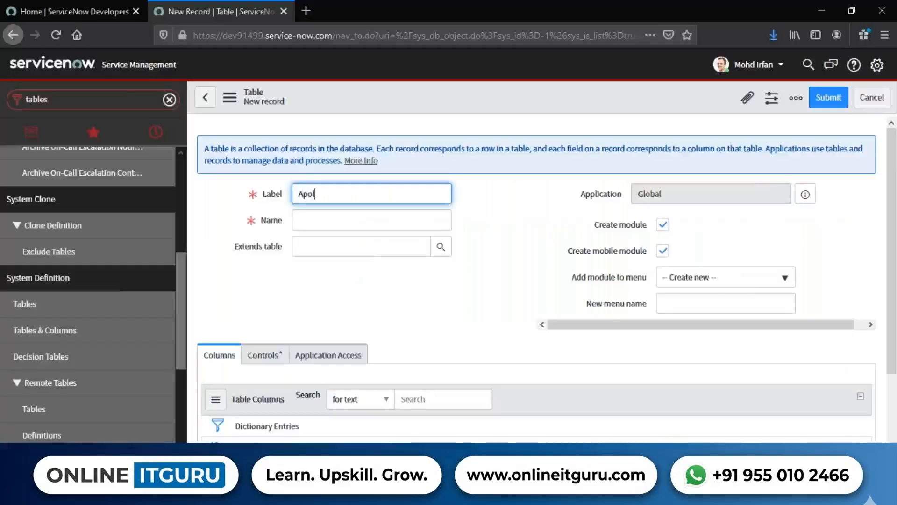
pyautogui.write('lo Healthcr')
pyautogui.write('are')
pyautogui.click(482, 240)
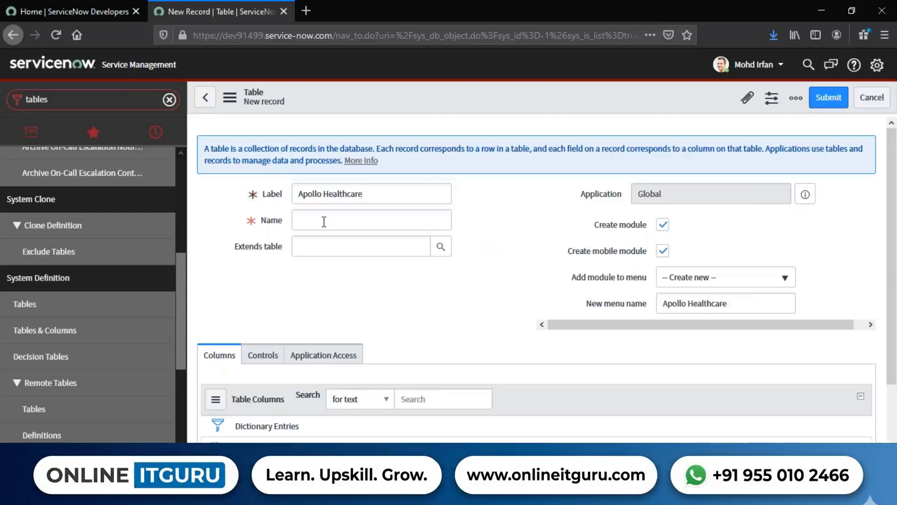
# Check the table's generated Name, switch to Paint and append "-> u_apollo_healthcare_" to the Pharma line.
pyautogui.moveTo(377, 220); pyautogui.dragTo(290, 220)
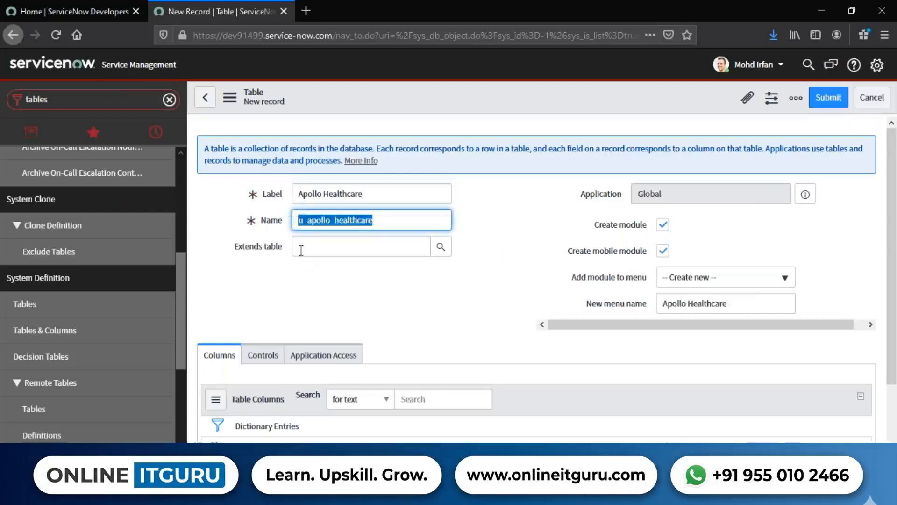
pyautogui.click(314, 221)
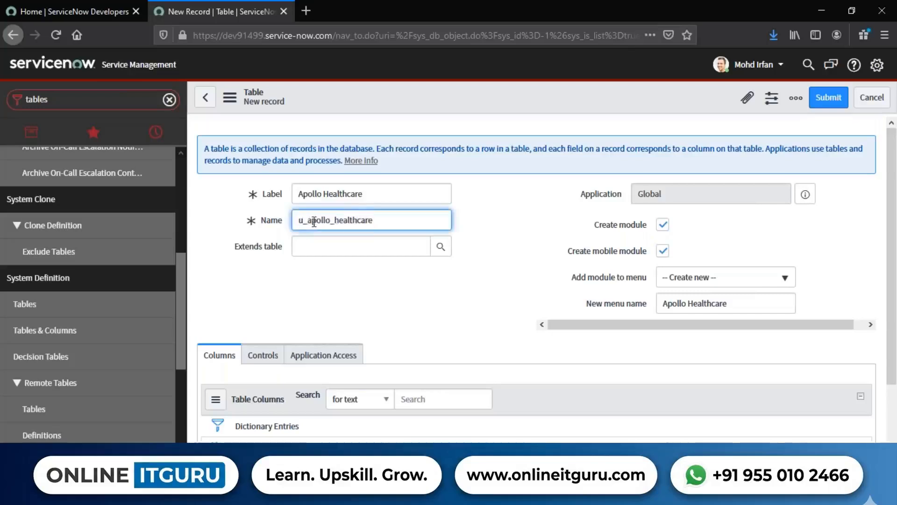
pyautogui.moveTo(308, 220); pyautogui.dragTo(287, 220)
pyautogui.hotkey('alt', 'Tab')
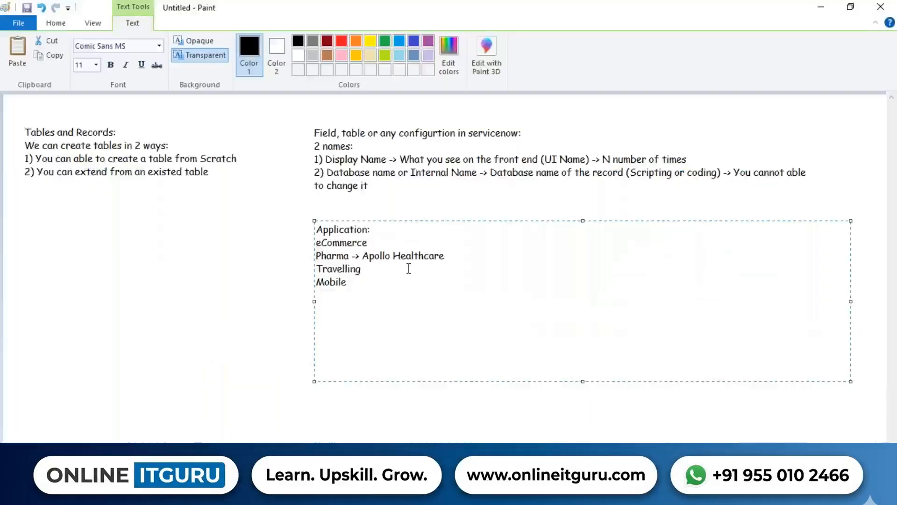
pyautogui.moveTo(363, 255); pyautogui.dragTo(453, 256)
pyautogui.click(474, 256)
pyautogui.write('-> u_apollo_healthcare')
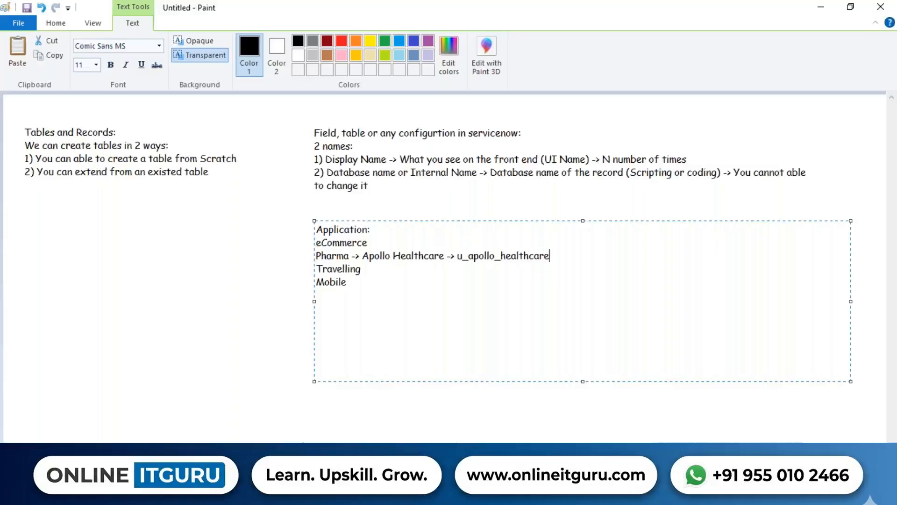
pyautogui.write('_')
# Add the naming example "First second third fourth" with "u_first_second_third_fourth" beneath it, below the application list.
pyautogui.click(349, 282)
pyautogui.press('Return')
pyautogui.write('First second third fourth')
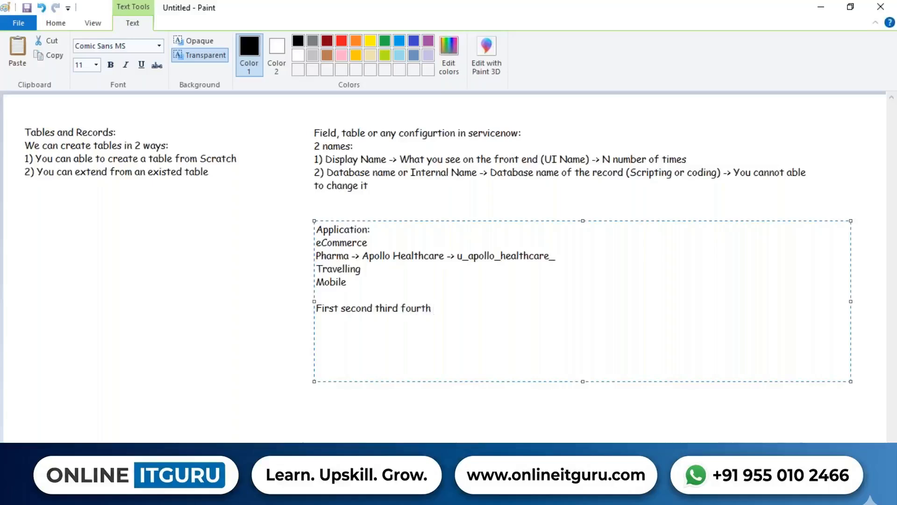
pyautogui.press('Return')
pyautogui.write('u_first_second_third_fourth')
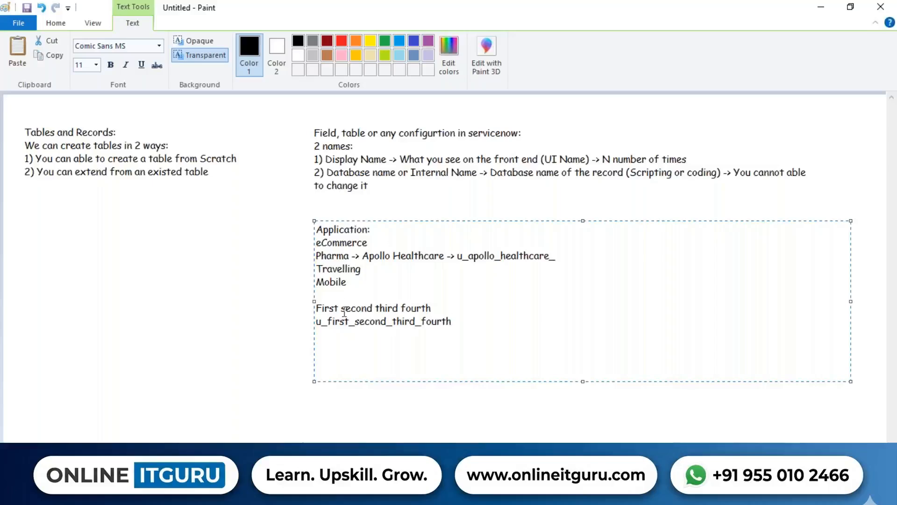
pyautogui.moveTo(339, 308)
pyautogui.mouseDown()
pyautogui.moveTo(445, 310)
pyautogui.moveTo(431, 310)
pyautogui.mouseUp()
pyautogui.click(410, 321)
pyautogui.moveTo(372, 307); pyautogui.dragTo(397, 321)
# Switch to the ServiceNow table form and shorten the table's Name to "u_apollo".
pyautogui.hotkey('alt', 'Tab')
pyautogui.click(485, 250)
pyautogui.moveTo(377, 218); pyautogui.dragTo(298, 216)
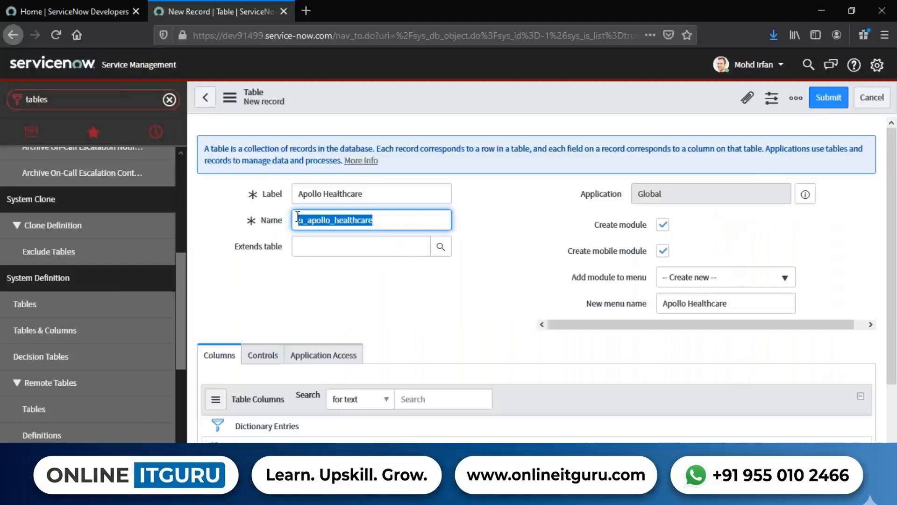
pyautogui.click(395, 218)
pyautogui.moveTo(395, 218); pyautogui.dragTo(329, 218)
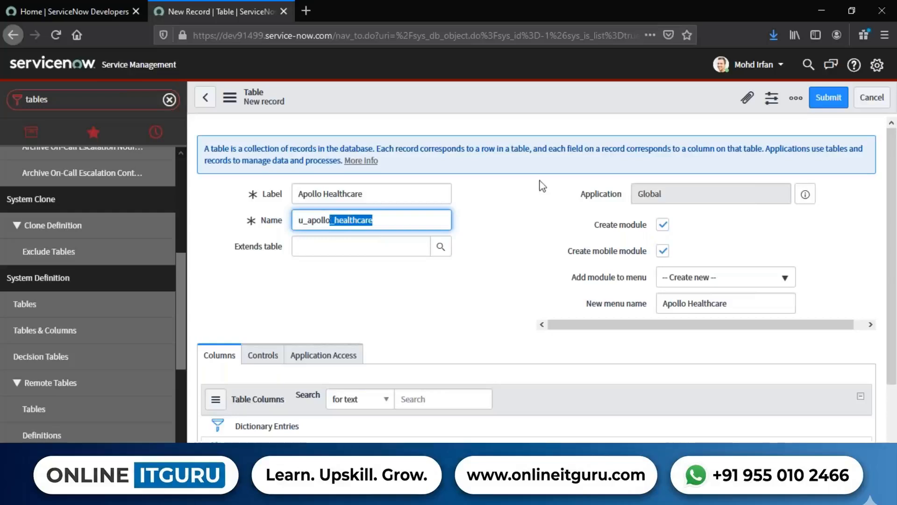
pyautogui.press('BackSpace')
pyautogui.click(474, 342)
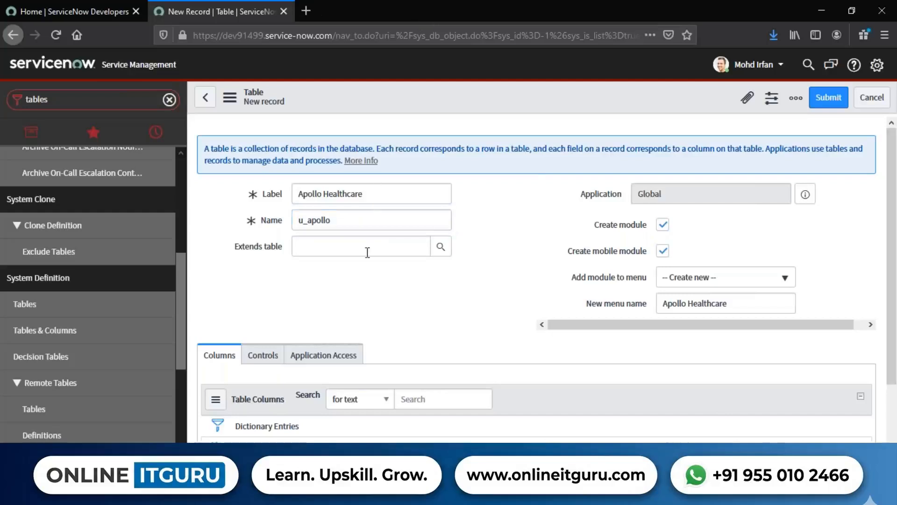
pyautogui.moveTo(348, 224); pyautogui.dragTo(285, 220)
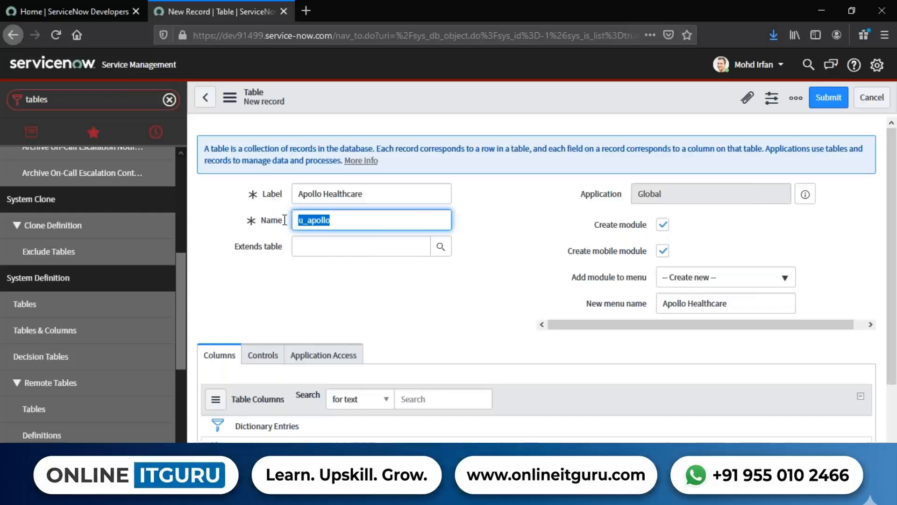
pyautogui.click(400, 278)
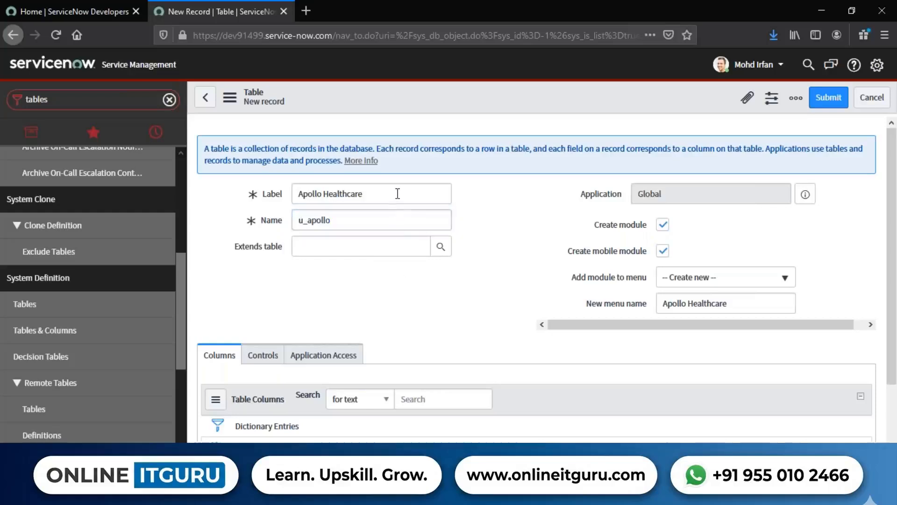
pyautogui.moveTo(396, 194); pyautogui.dragTo(291, 194)
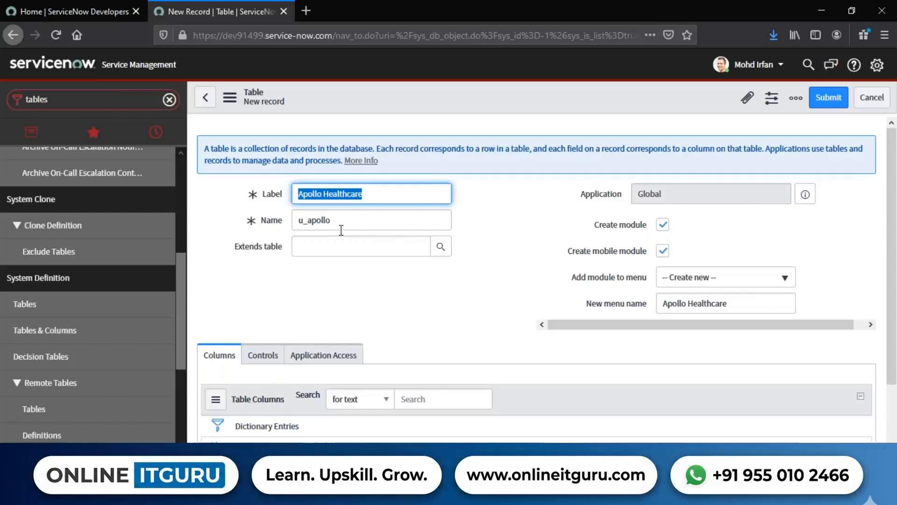
pyautogui.moveTo(343, 226); pyautogui.dragTo(296, 219)
pyautogui.click(358, 274)
# Set the table's Name back to "u_apollo_healthcare".
pyautogui.click(362, 226)
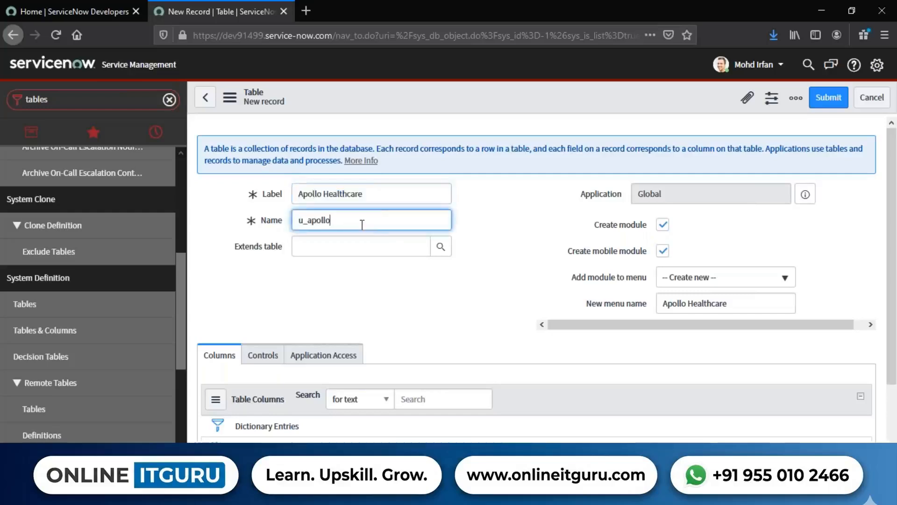
pyautogui.write('_healthcare')
pyautogui.moveTo(225, 250); pyautogui.dragTo(286, 248)
pyautogui.click(424, 288)
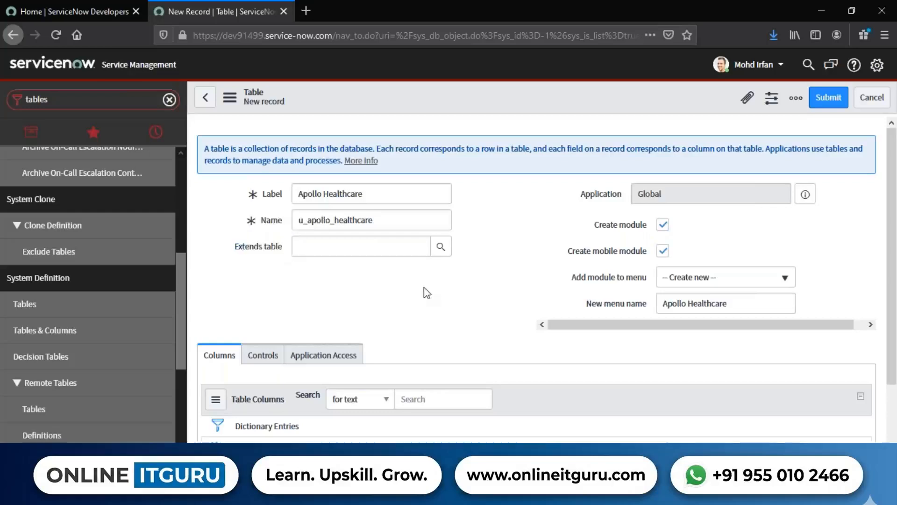
# Show all applications in the navigator and collapse the Self-Service application.
pyautogui.click(28, 133)
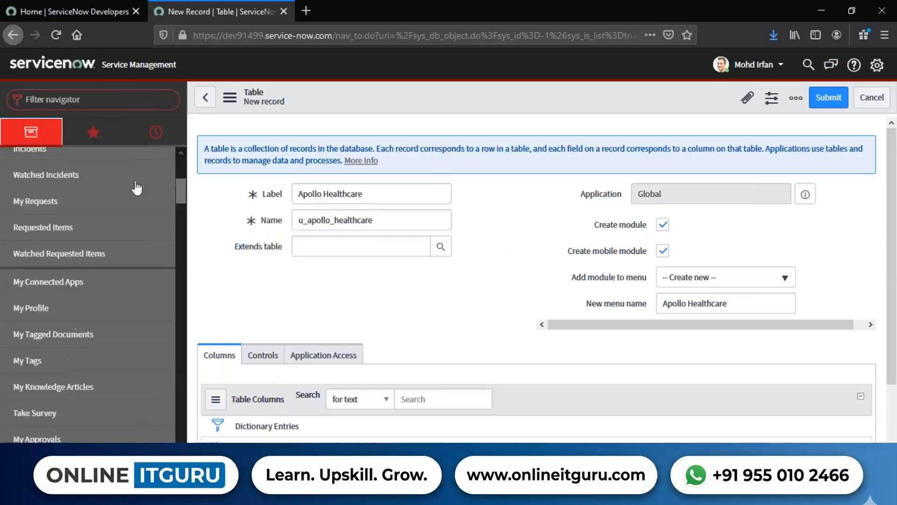
pyautogui.scroll(5, 65, 259)
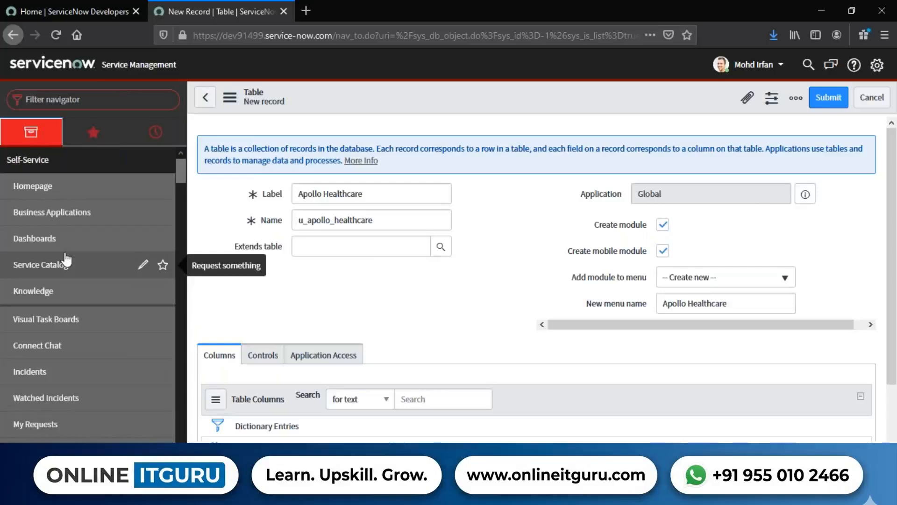
pyautogui.click(40, 159)
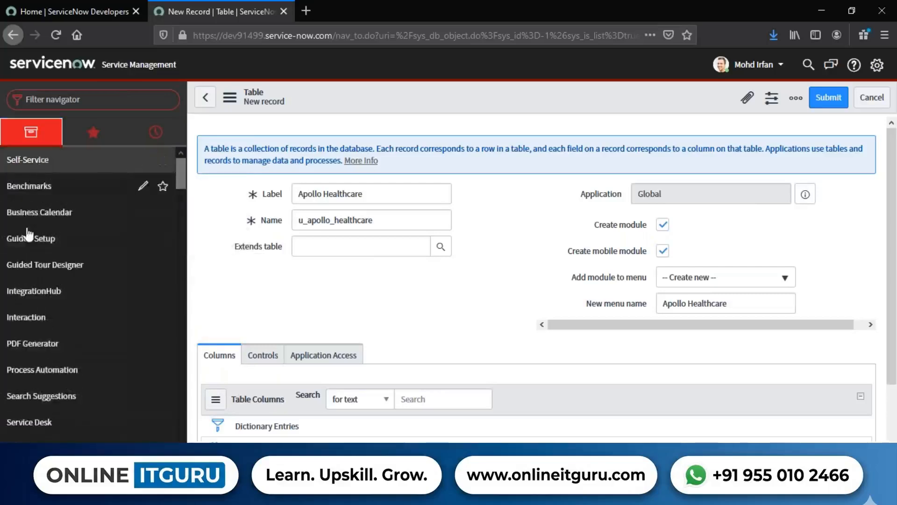
# Filter the navigator by "incident" and look through the Incident application's modules.
pyautogui.click(68, 103)
pyautogui.write('inc')
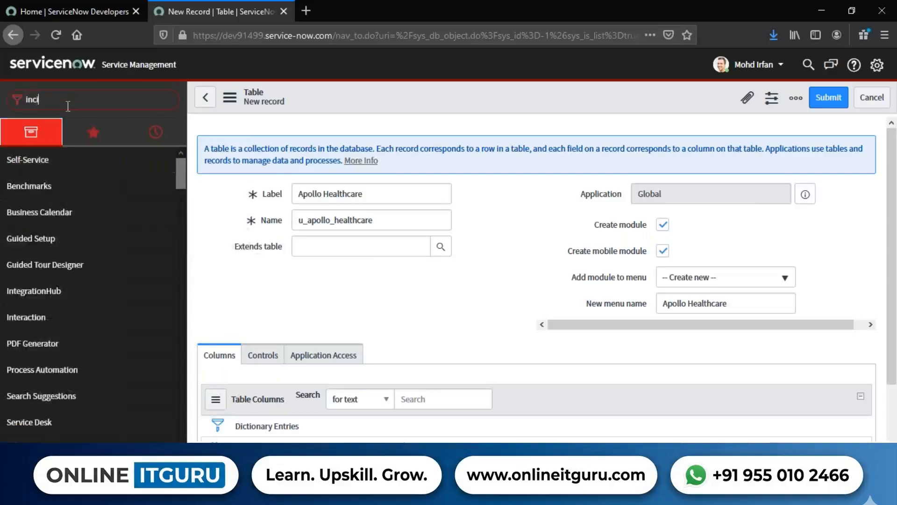
pyautogui.write('ident')
pyautogui.scroll(-3, 110, 236)
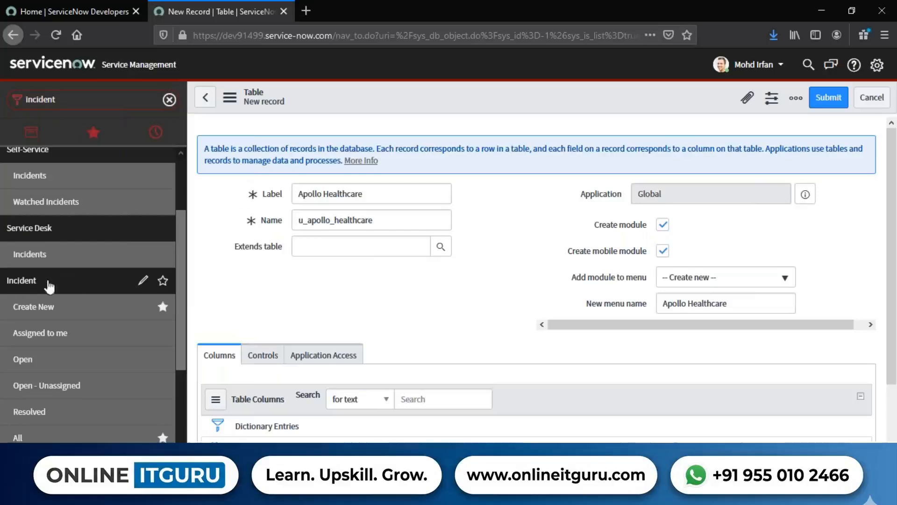
pyautogui.scroll(3, 37, 286)
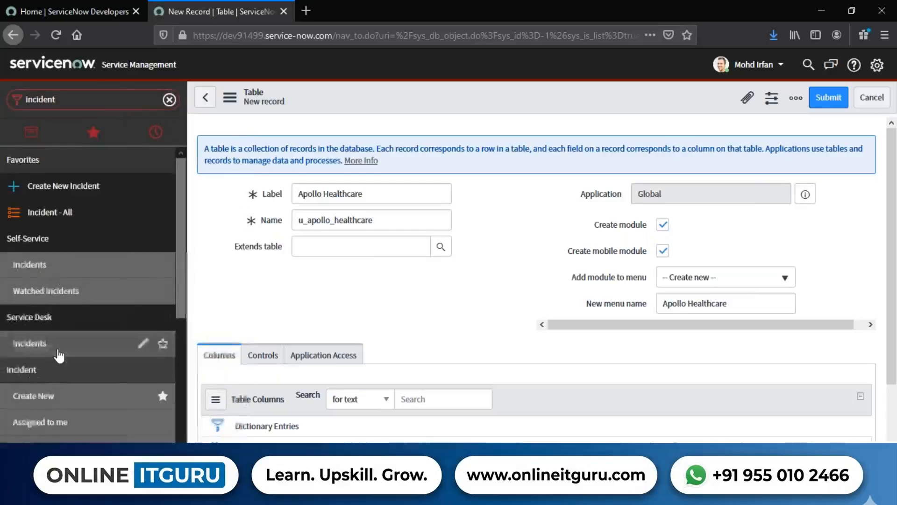
pyautogui.scroll(-7, 60, 357)
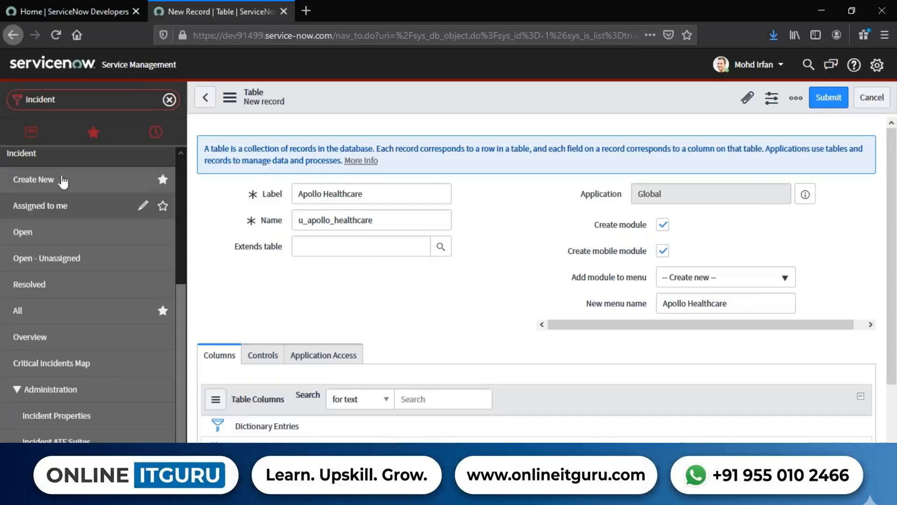
# Filter the navigator by "problem", then collapse and expand the Problem application.
pyautogui.click(64, 103)
pyautogui.write('problem')
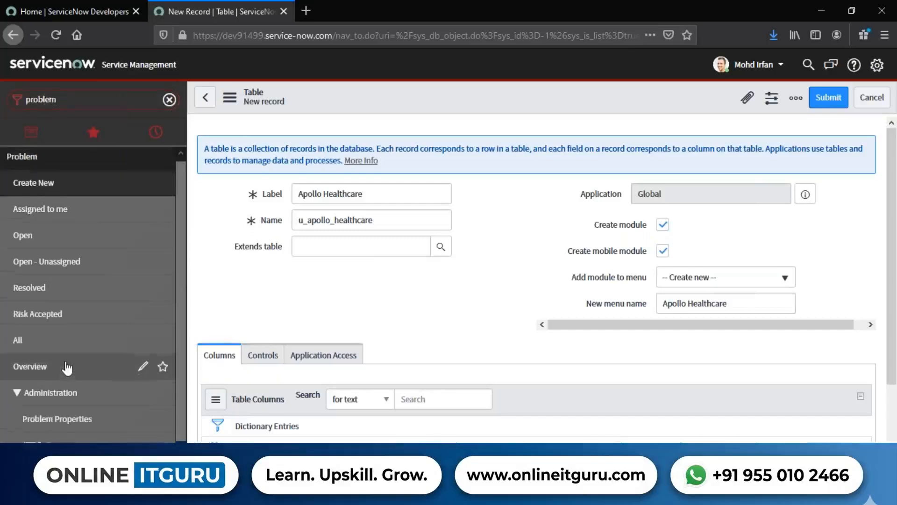
pyautogui.click(42, 163)
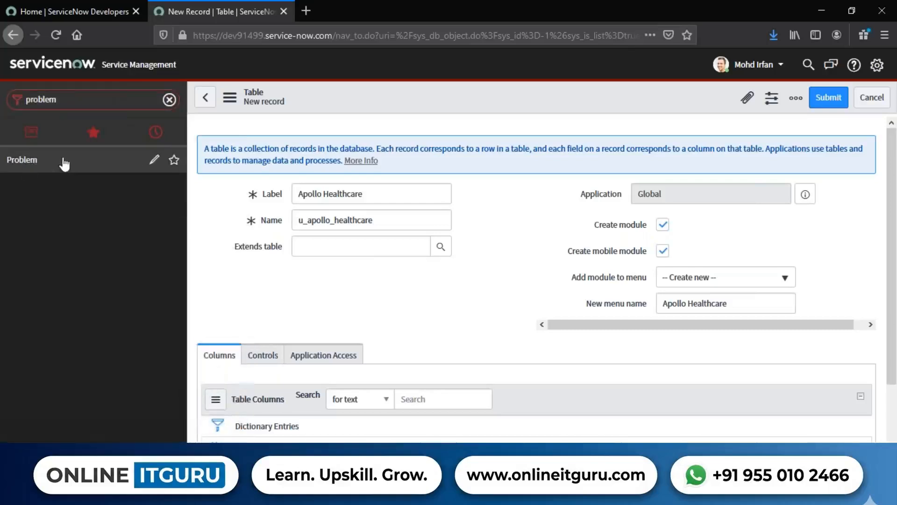
pyautogui.click(64, 164)
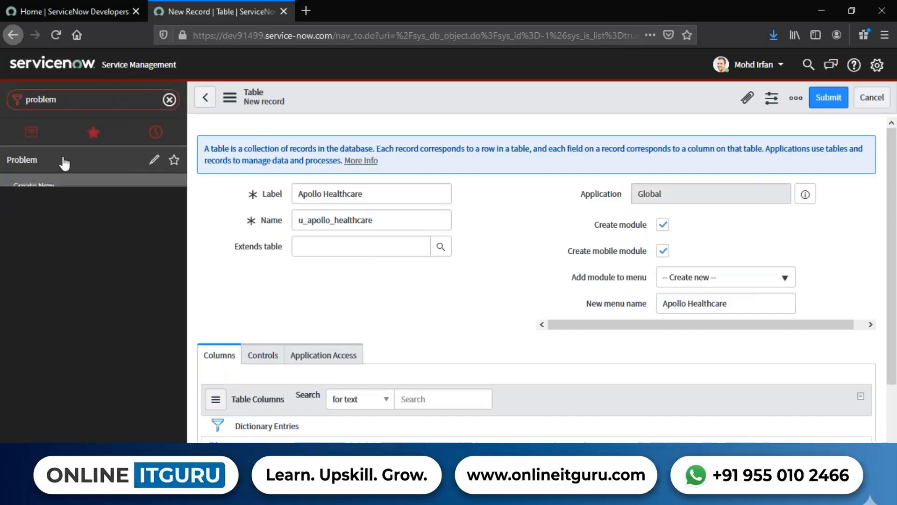
# Turn off the Create module option for the new table and turn it back on.
pyautogui.scroll(-1, 60, 275)
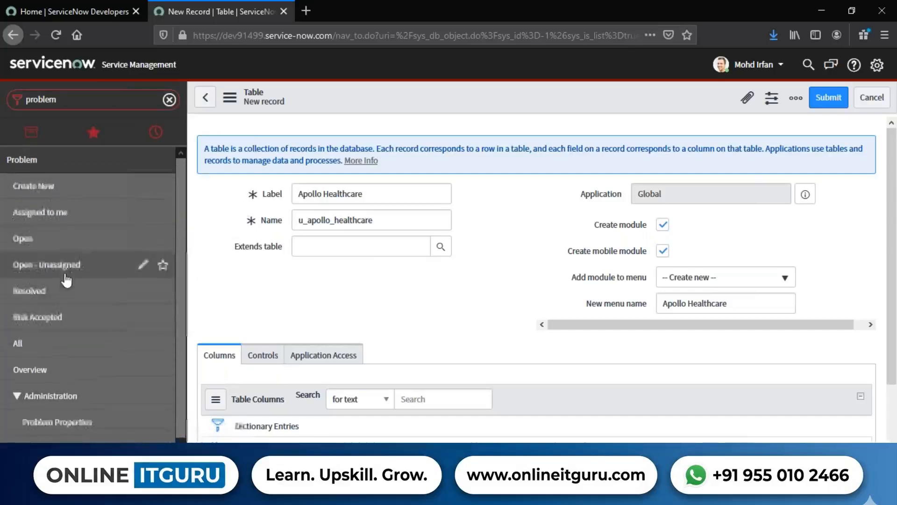
pyautogui.moveTo(370, 193); pyautogui.dragTo(297, 193)
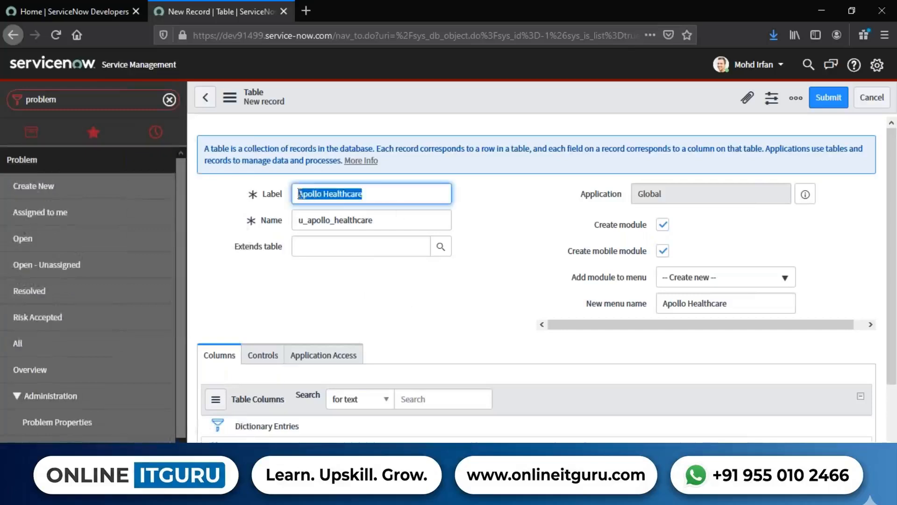
pyautogui.click(381, 297)
pyautogui.moveTo(591, 224); pyautogui.dragTo(643, 224)
pyautogui.click(705, 220)
pyautogui.click(663, 225)
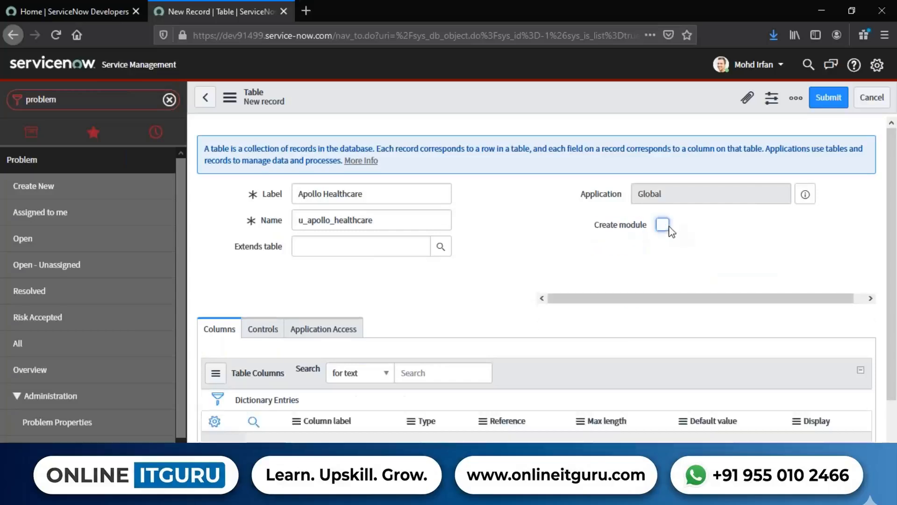
pyautogui.click(663, 224)
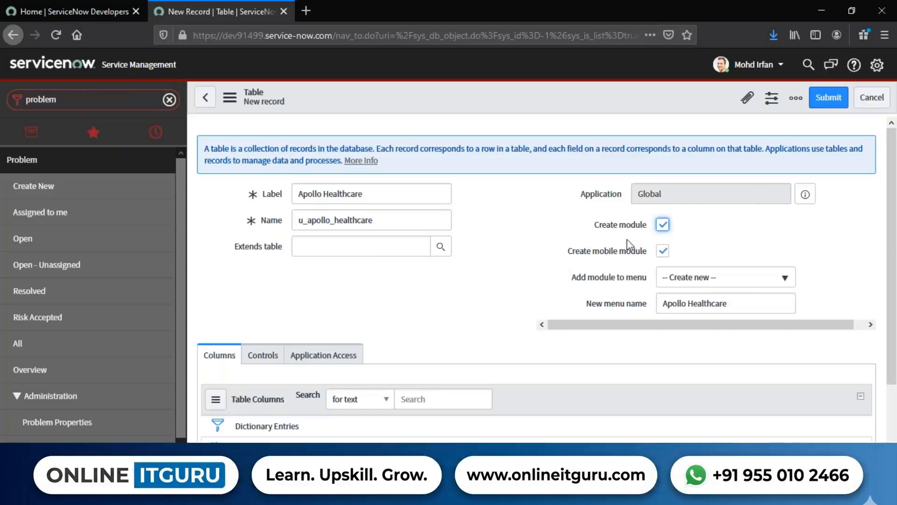
pyautogui.click(744, 230)
# Set the table's Add module to menu option to the Problem application.
pyautogui.moveTo(571, 277); pyautogui.dragTo(653, 284)
pyautogui.click(520, 295)
pyautogui.moveTo(590, 284); pyautogui.dragTo(652, 286)
pyautogui.click(557, 300)
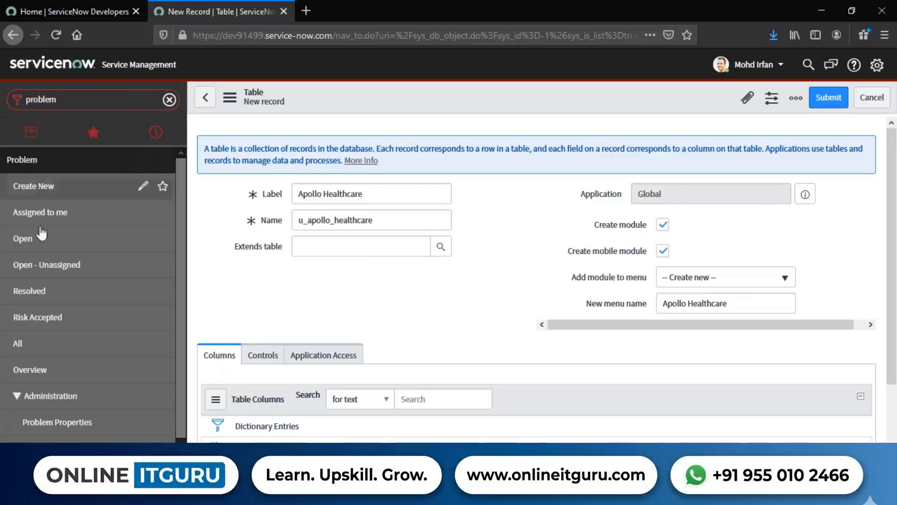
pyautogui.moveTo(566, 279); pyautogui.dragTo(654, 281)
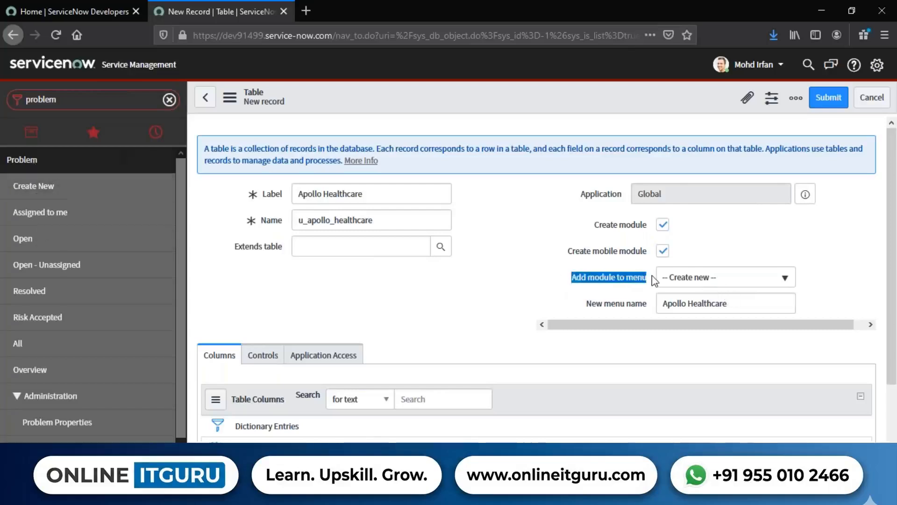
pyautogui.click(732, 283)
pyautogui.write('p')
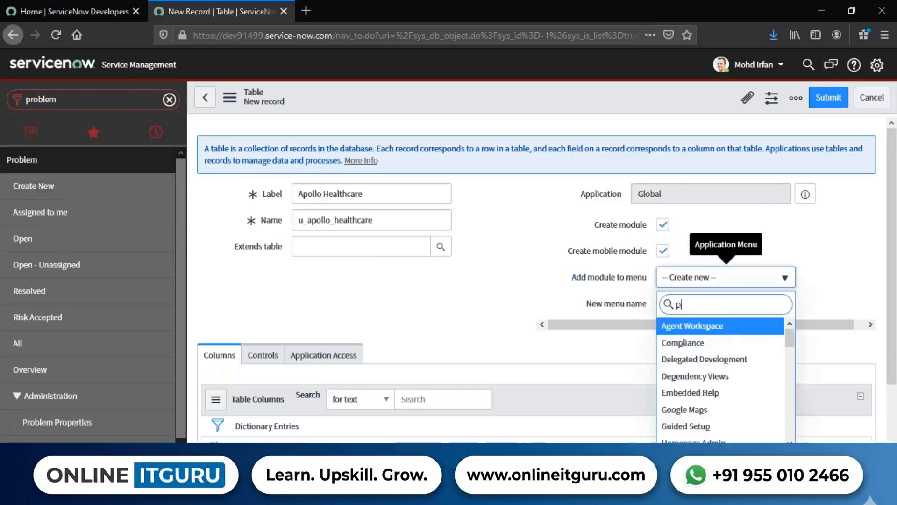
pyautogui.write('roble')
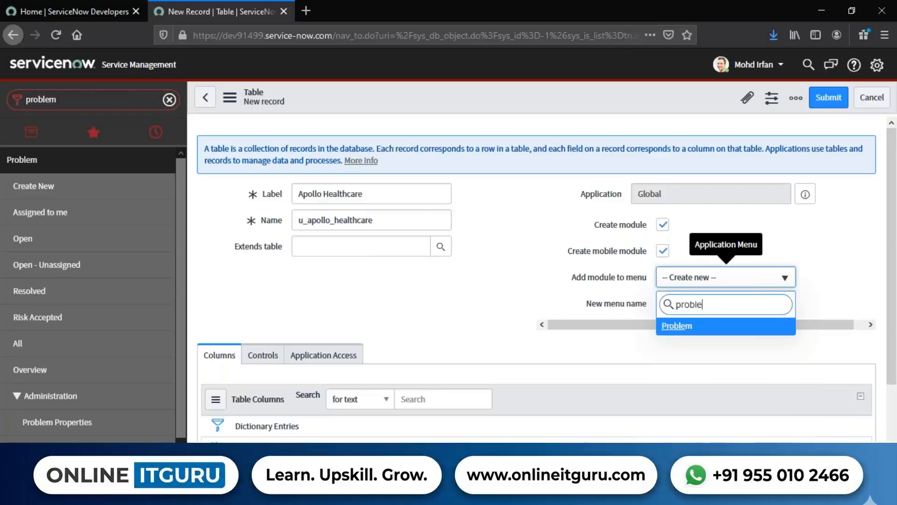
pyautogui.click(691, 326)
# Set the Add module to menu option back to "-- Create new --".
pyautogui.moveTo(366, 193); pyautogui.dragTo(296, 193)
pyautogui.click(391, 302)
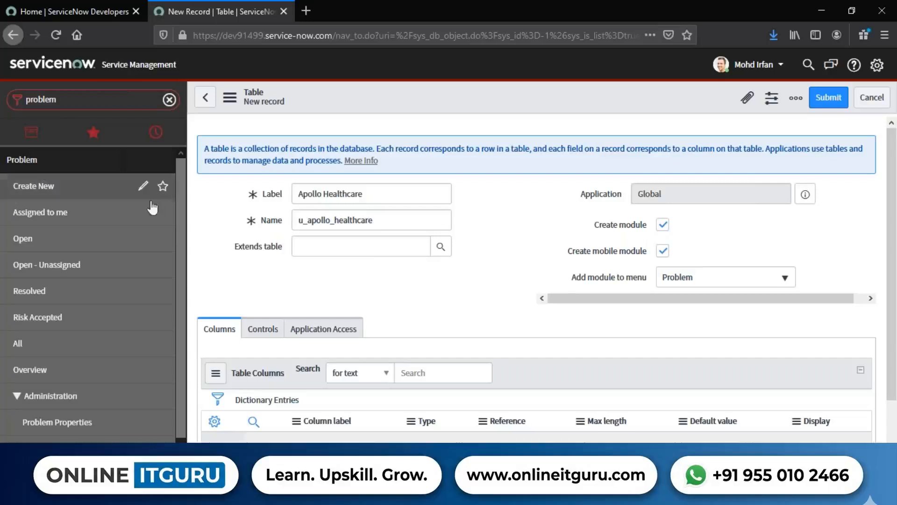
pyautogui.click(696, 280)
pyautogui.scroll(15, 711, 375)
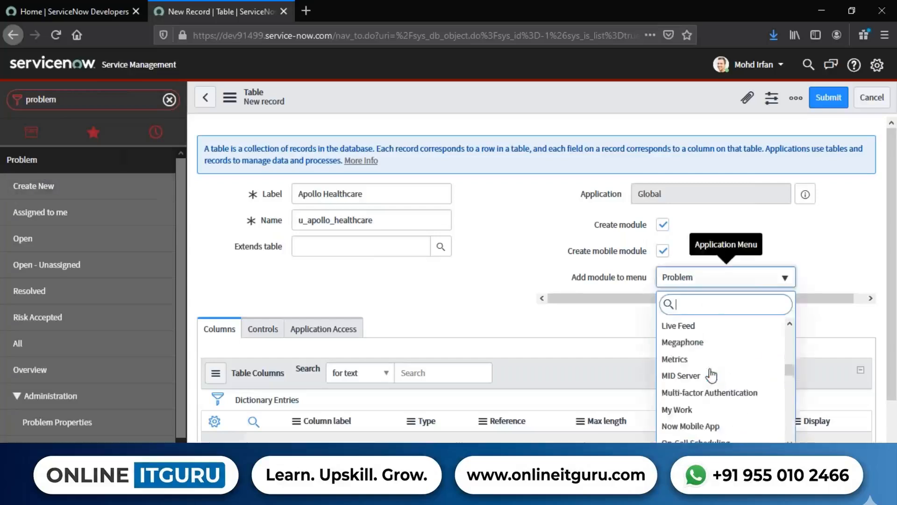
pyautogui.scroll(7, 711, 374)
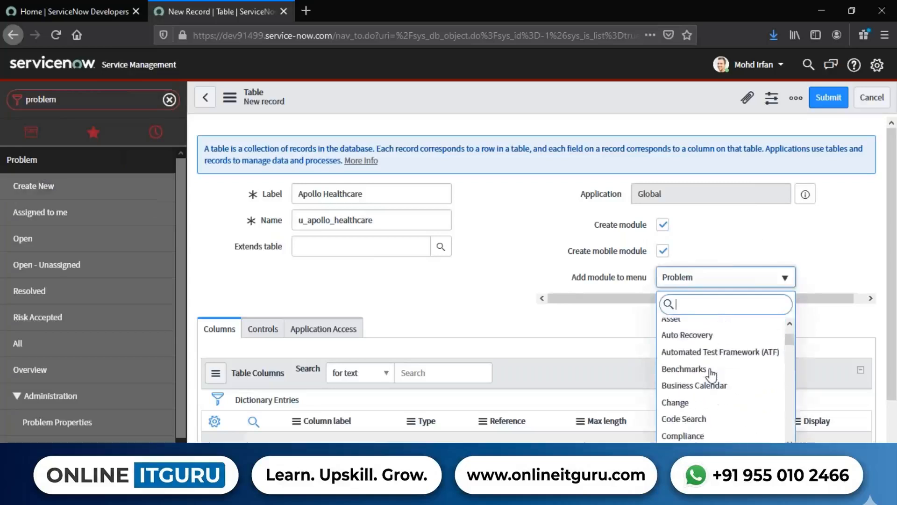
pyautogui.click(698, 326)
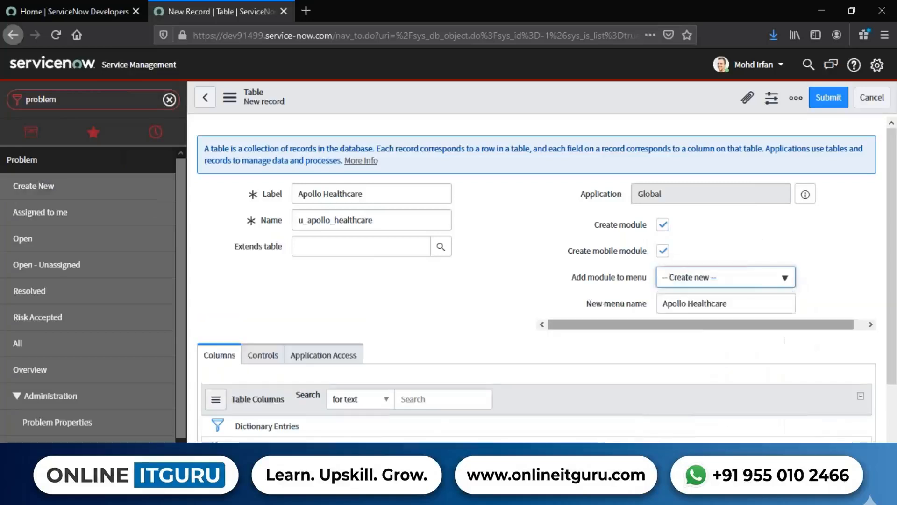
pyautogui.moveTo(568, 280); pyautogui.dragTo(649, 279)
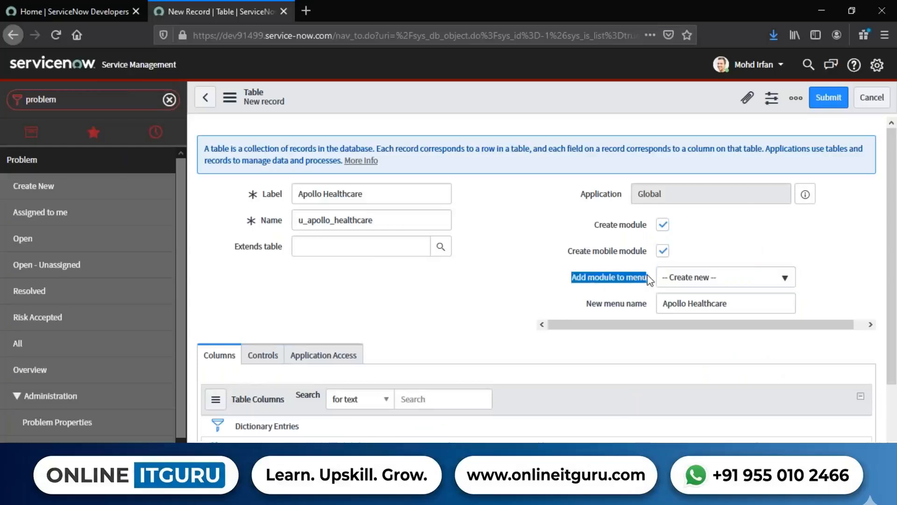
pyautogui.click(491, 310)
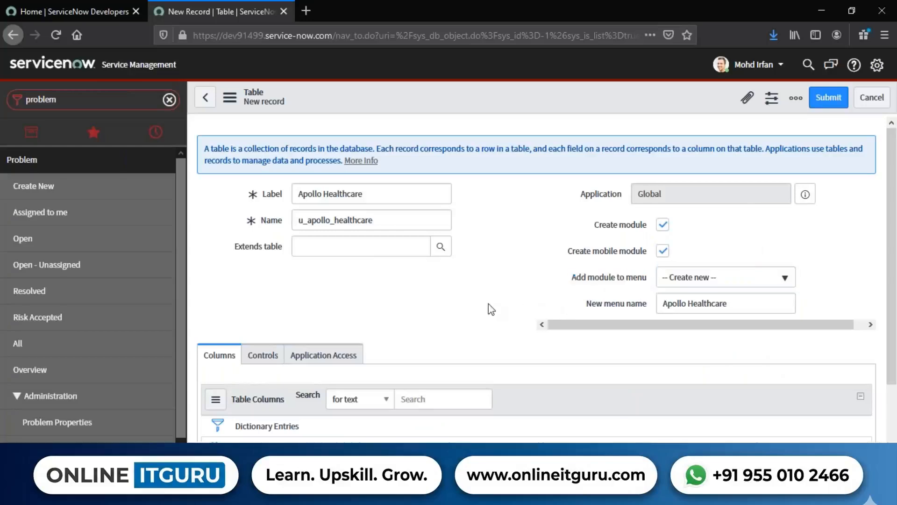
# Change the new menu name to "Health Care Systems".
pyautogui.moveTo(587, 304); pyautogui.dragTo(648, 312)
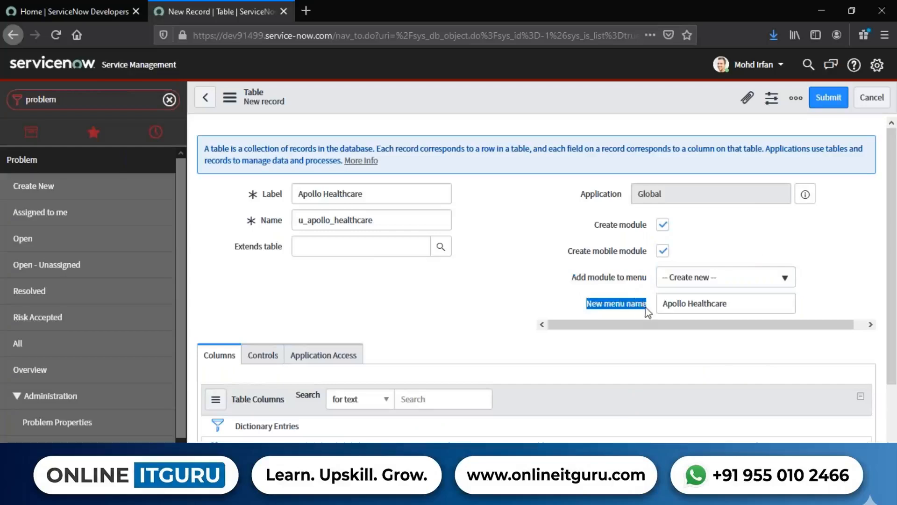
pyautogui.click(571, 314)
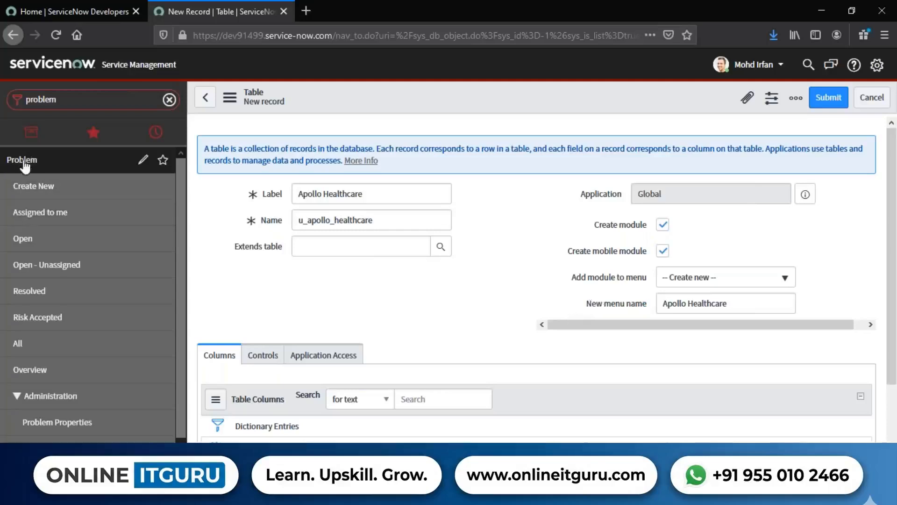
pyautogui.moveTo(734, 303); pyautogui.dragTo(639, 309)
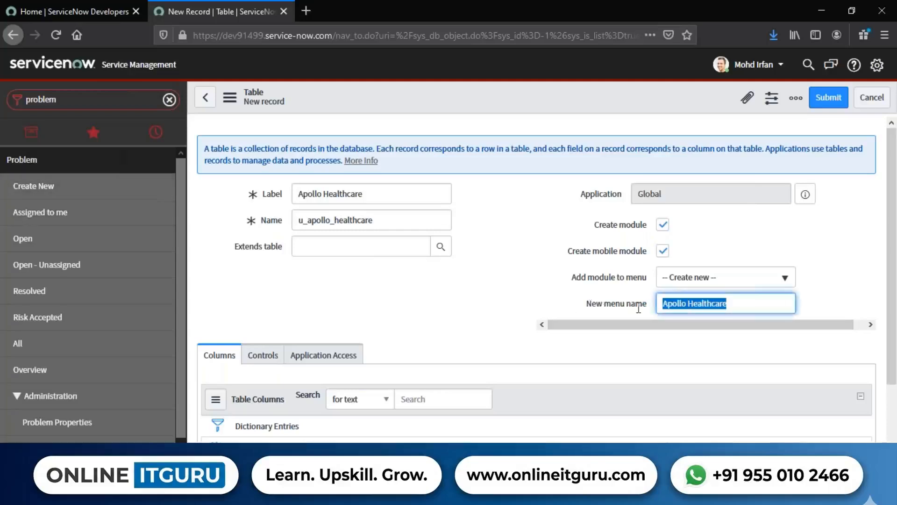
pyautogui.write('Health')
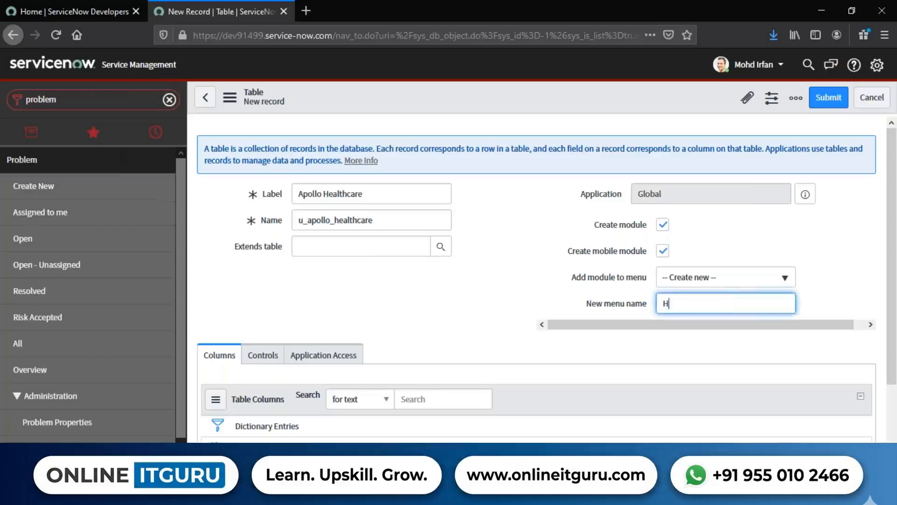
pyautogui.press('BackSpace')
pyautogui.press('BackSpace')
pyautogui.press('BackSpace')
pyautogui.press('BackSpace')
pyautogui.press('BackSpace')
pyautogui.write('ealth Care Systems')
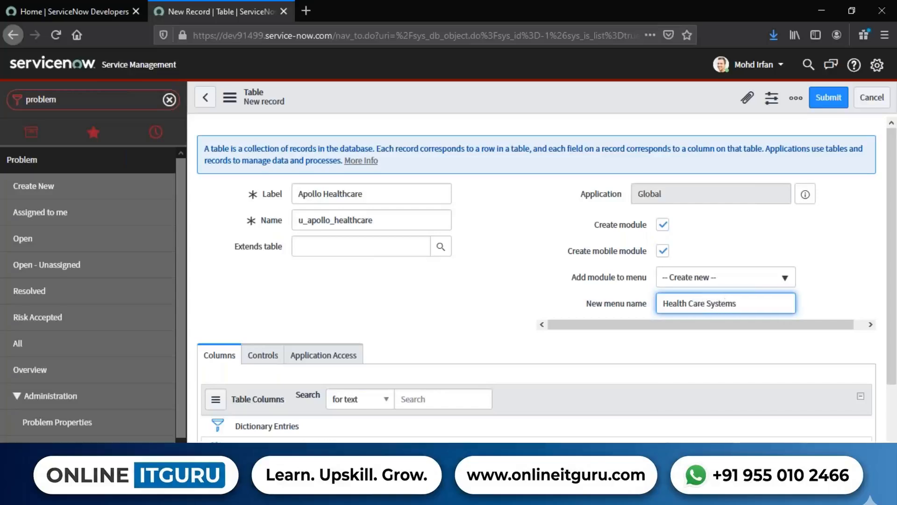
# Replace the new menu name with "Hospital".
pyautogui.moveTo(765, 303); pyautogui.dragTo(612, 306)
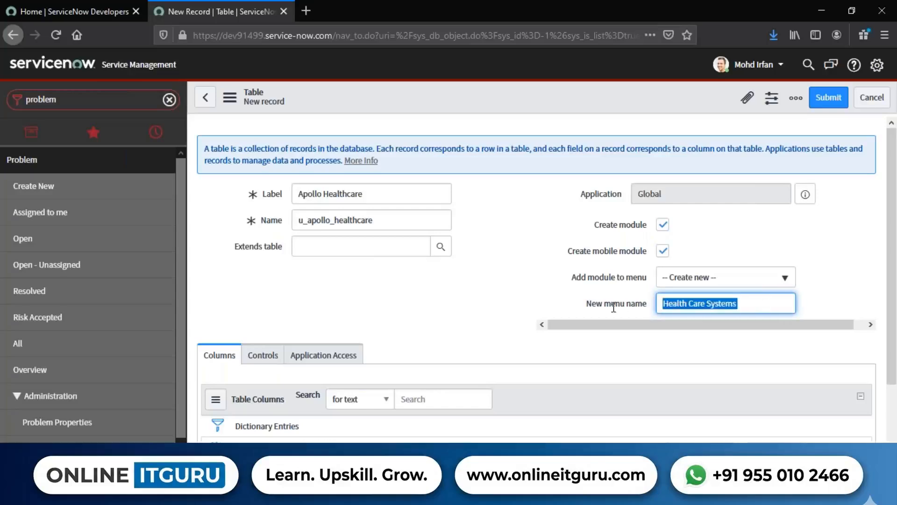
pyautogui.write('HOp')
pyautogui.press('BackSpace')
pyautogui.press('BackSpace')
pyautogui.press('BackSpace')
pyautogui.write('H')
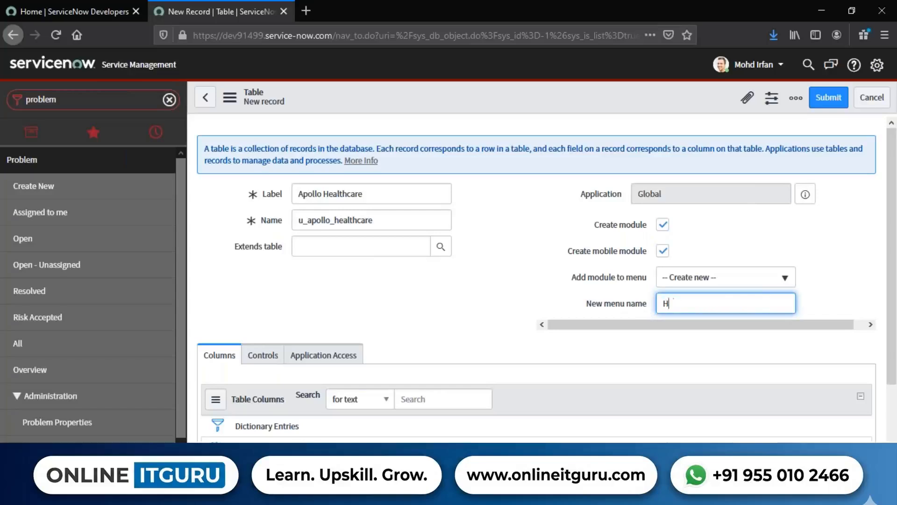
pyautogui.write('opspital')
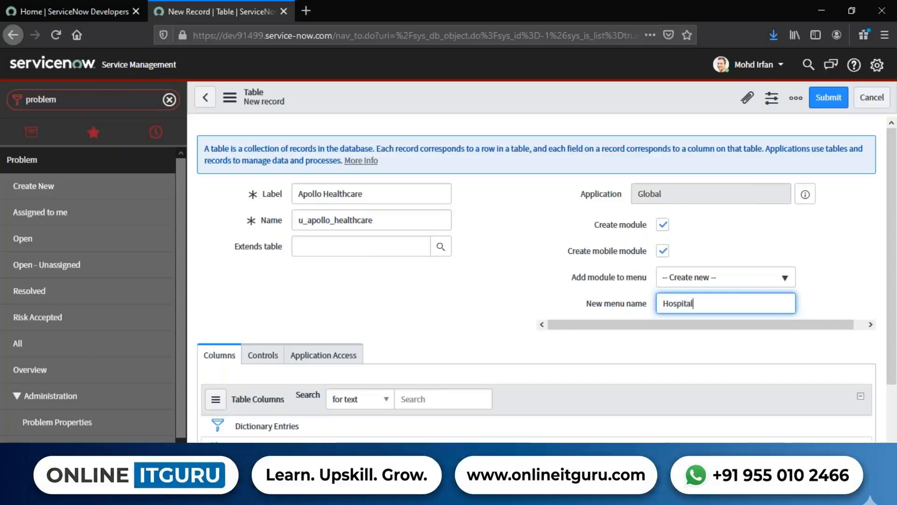
pyautogui.click(509, 296)
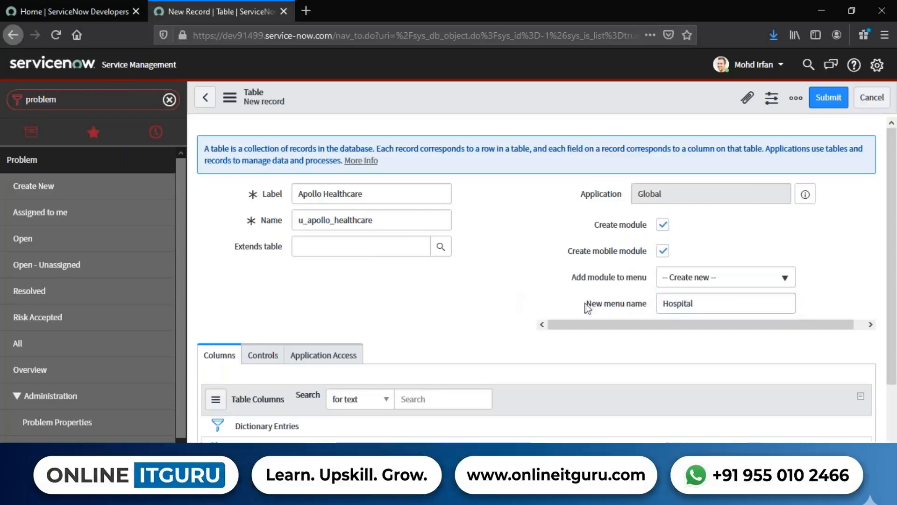
pyautogui.click(694, 310)
pyautogui.write('s')
pyautogui.click(824, 281)
pyautogui.click(758, 303)
pyautogui.press('BackSpace')
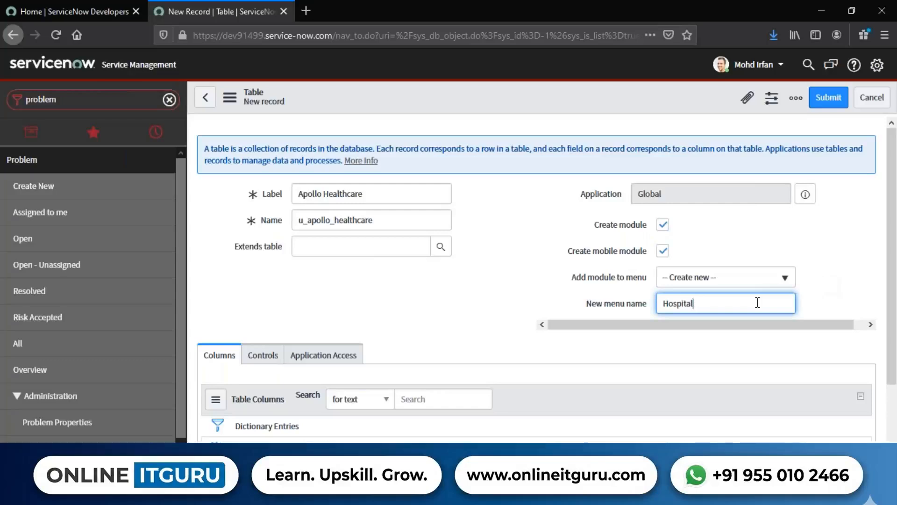
pyautogui.click(531, 297)
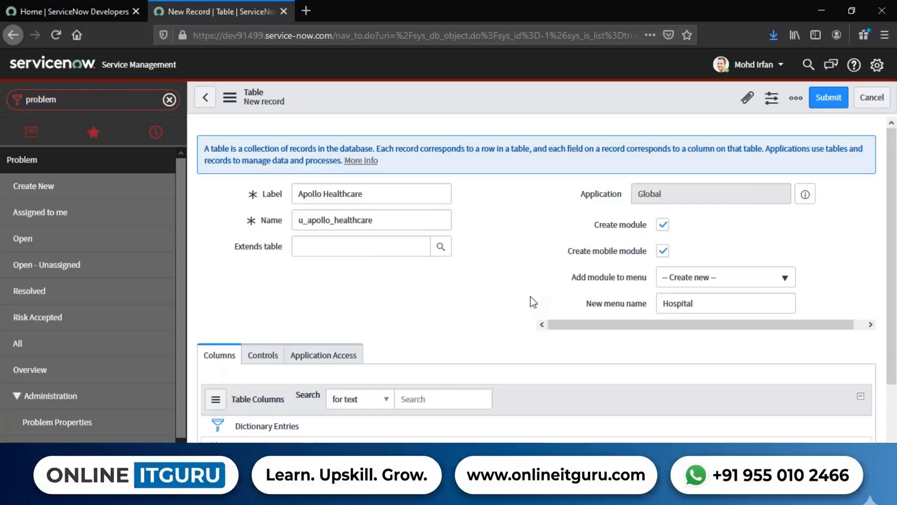
# Open the new table's Controls settings and compare the Extensible option with the Extends table field.
pyautogui.scroll(-3, 446, 289)
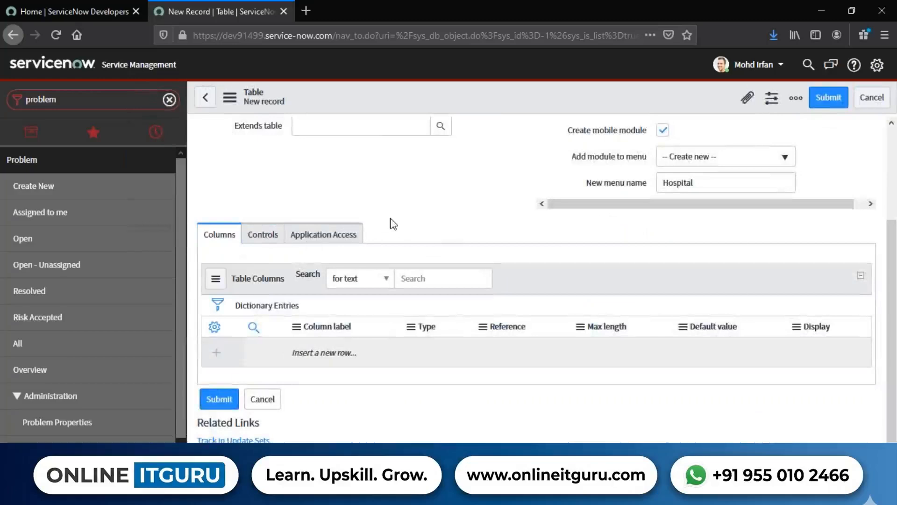
pyautogui.scroll(3, 393, 224)
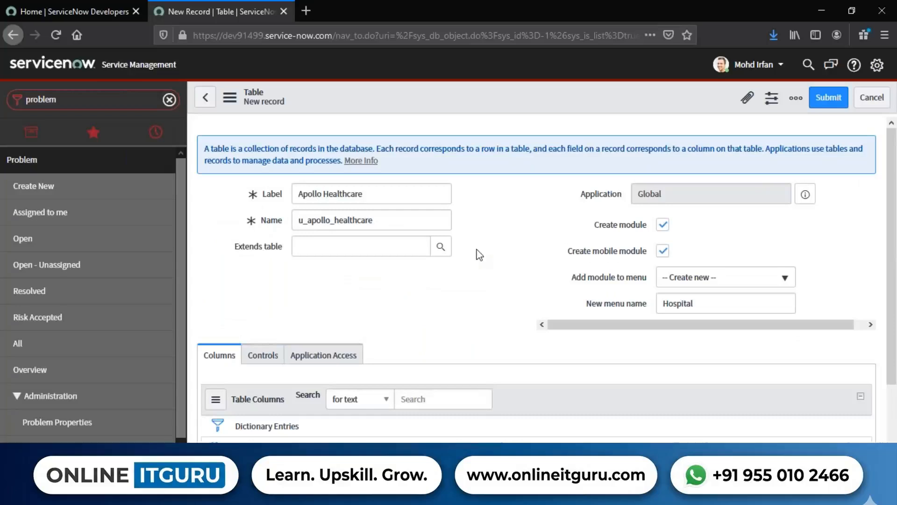
pyautogui.scroll(-3, 479, 254)
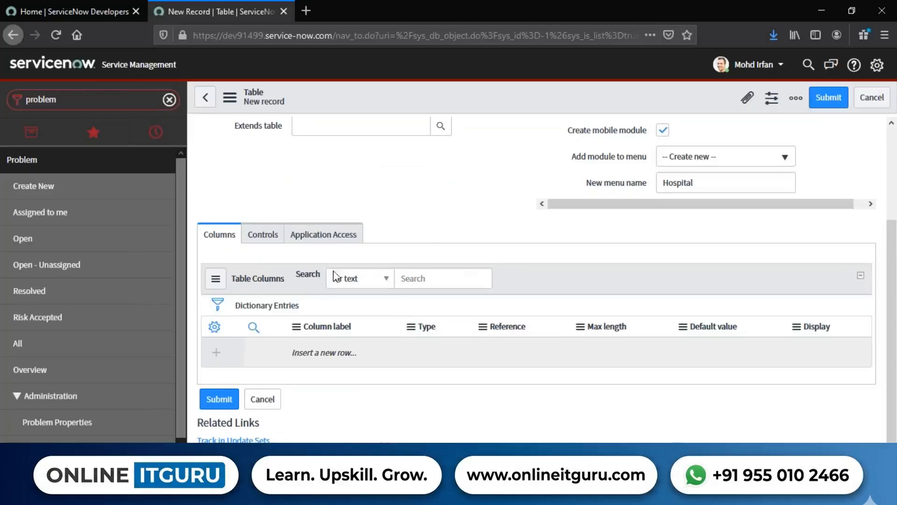
pyautogui.click(267, 237)
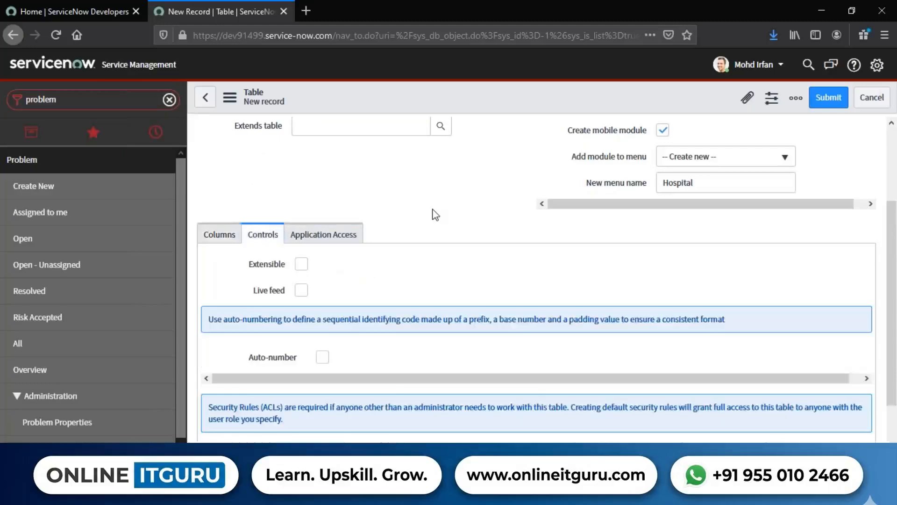
pyautogui.scroll(3, 432, 215)
pyautogui.scroll(-3, 432, 215)
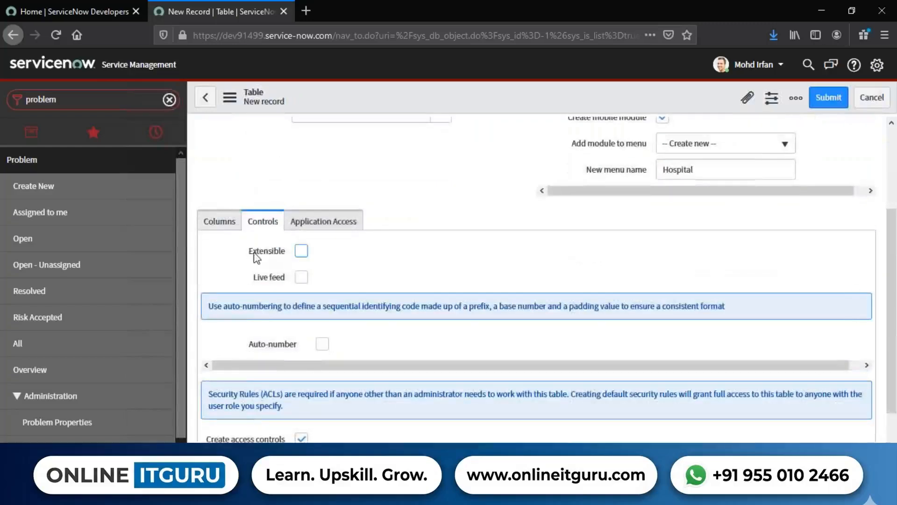
pyautogui.moveTo(267, 252); pyautogui.dragTo(286, 252)
pyautogui.scroll(3, 484, 246)
pyautogui.moveTo(229, 251); pyautogui.dragTo(291, 247)
pyautogui.click(442, 286)
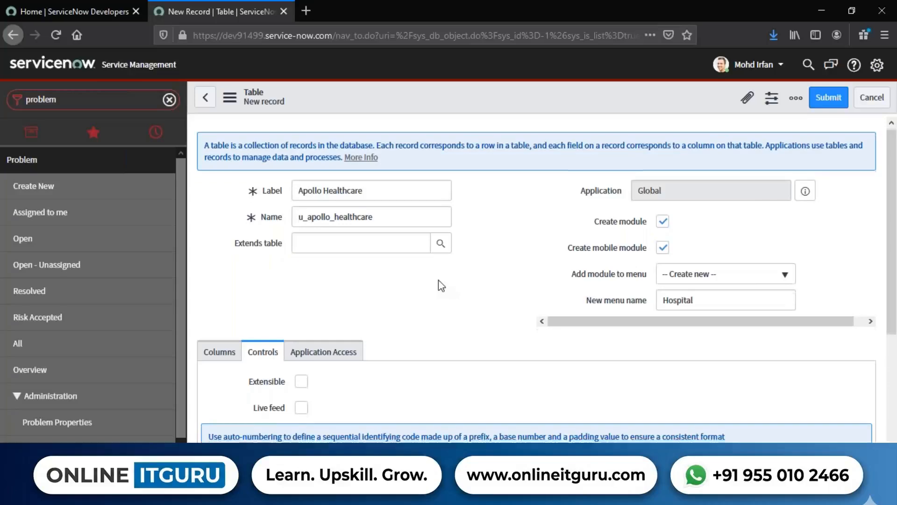
pyautogui.scroll(-4, 439, 281)
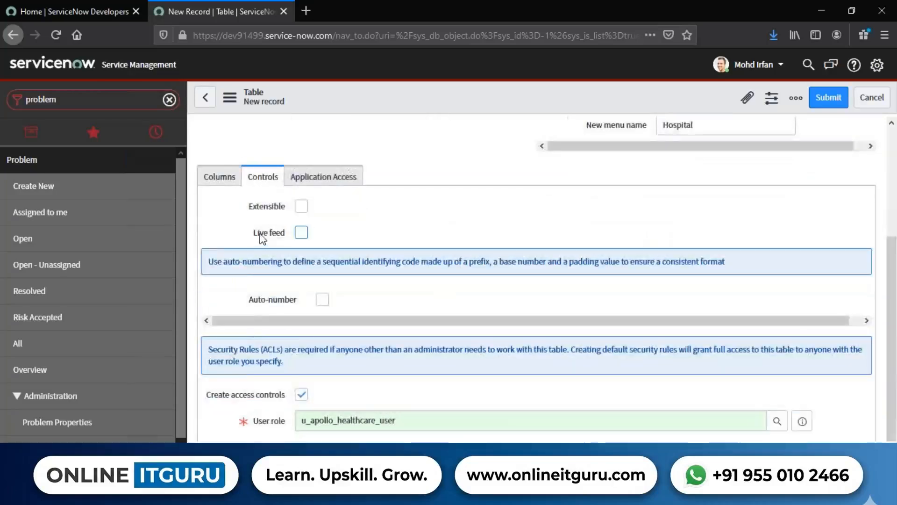
# Examine the Live feed and Auto-number options in the table's Controls settings.
pyautogui.moveTo(262, 239)
pyautogui.moveTo(239, 236); pyautogui.dragTo(288, 236)
pyautogui.click(434, 232)
pyautogui.click(302, 232)
pyautogui.moveTo(237, 296); pyautogui.dragTo(330, 298)
pyautogui.click(335, 299)
# Open the developer instance in a new tab from the ServiceNow Developers home page.
pyautogui.click(85, 15)
pyautogui.click(100, 363)
pyautogui.click(101, 367)
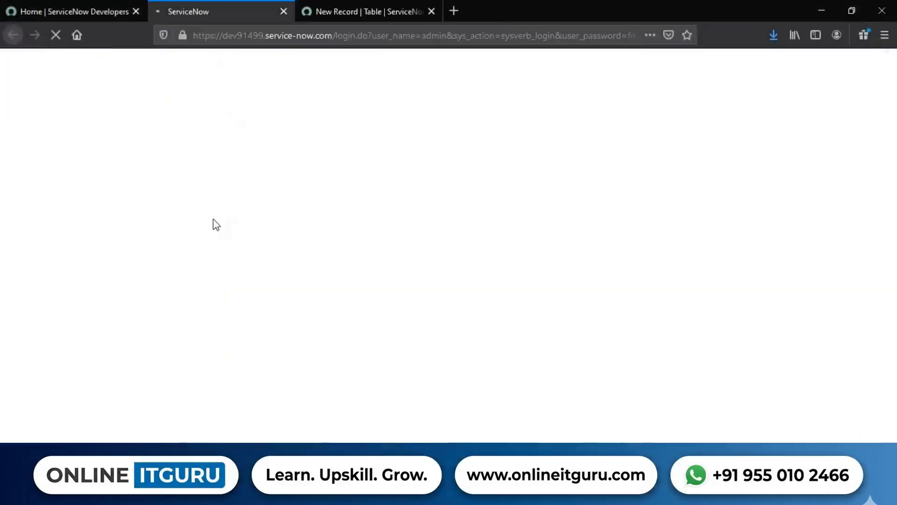
# Filter the new tab's navigator by "incident".
pyautogui.click(151, 219)
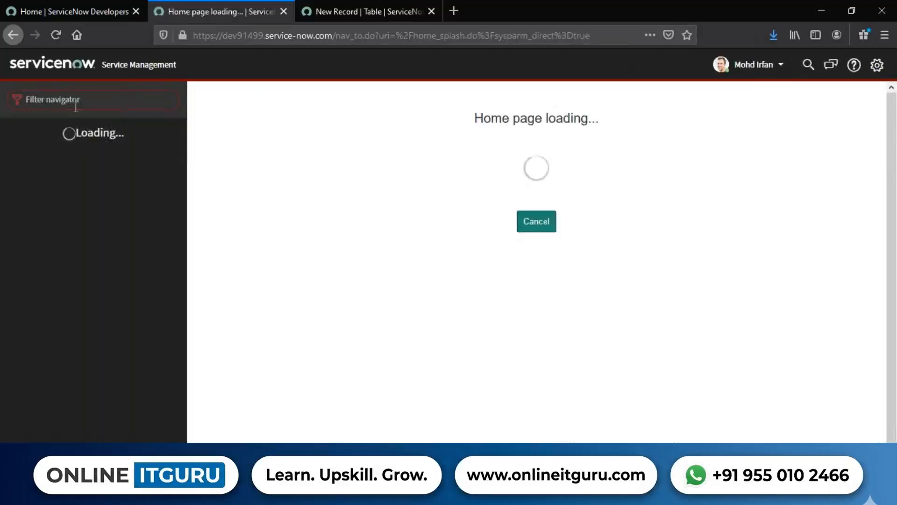
pyautogui.write('incident')
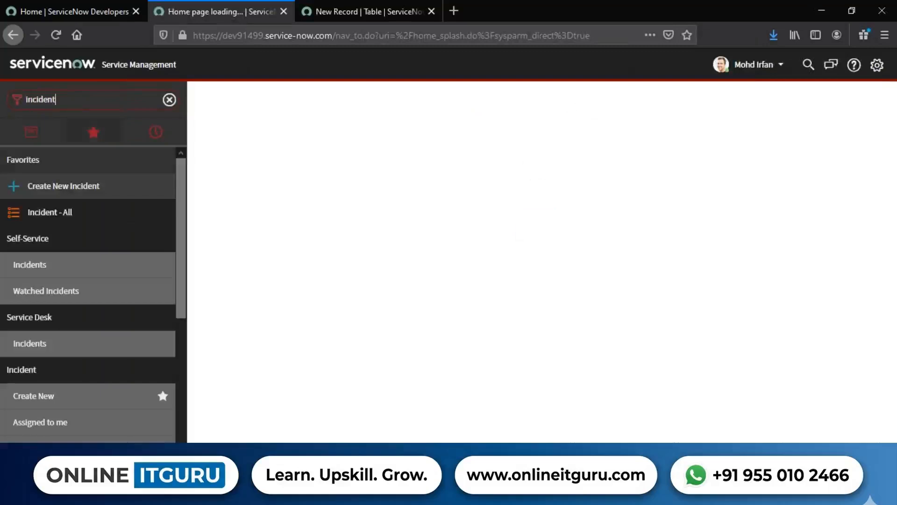
# Open a new incident form twice from the Create New Incident favorite and compare the Number field each time.
pyautogui.click(71, 191)
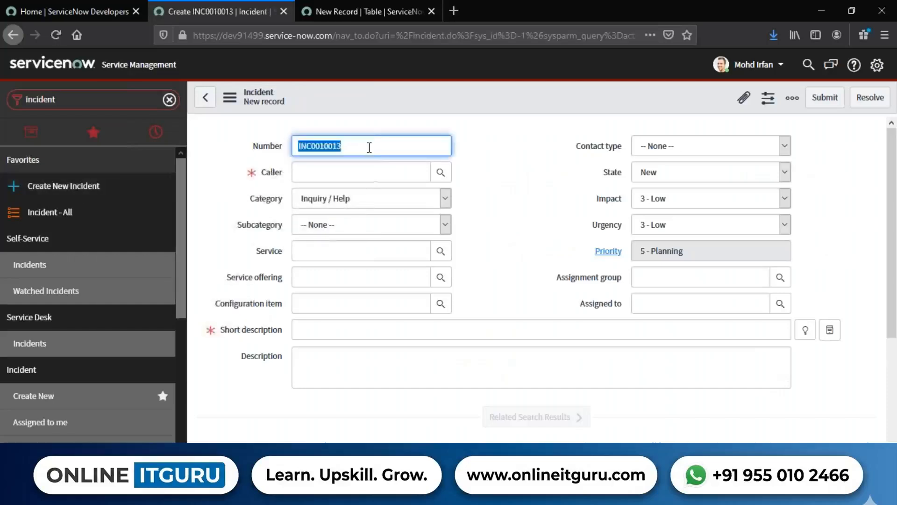
pyautogui.click(401, 149)
pyautogui.moveTo(400, 149); pyautogui.dragTo(277, 147)
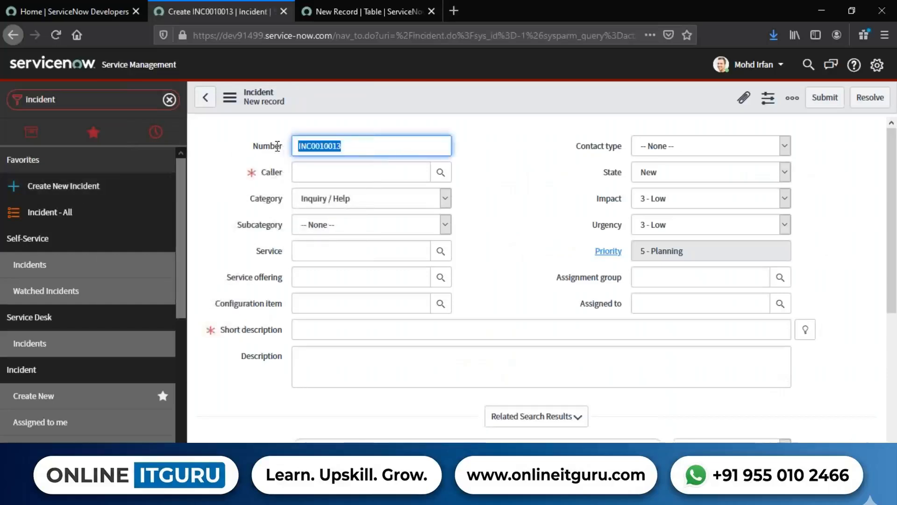
pyautogui.click(56, 186)
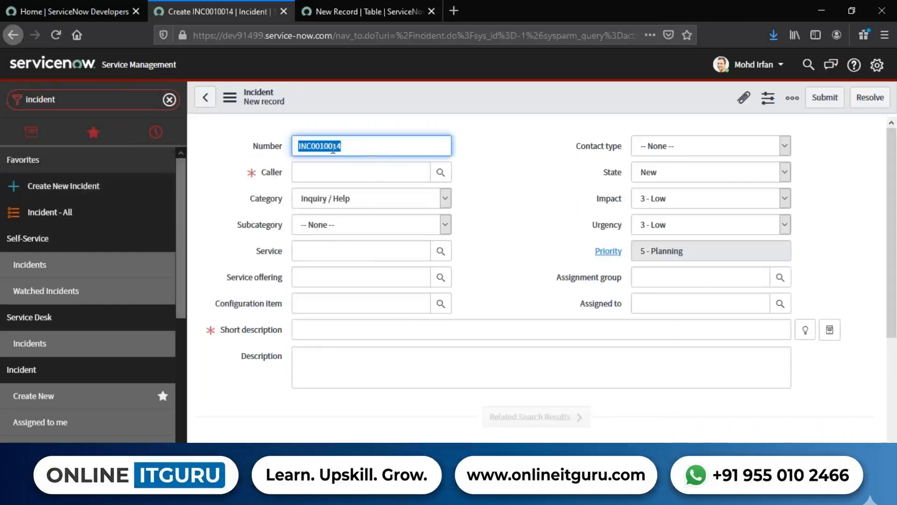
pyautogui.click(372, 153)
pyautogui.moveTo(372, 153); pyautogui.dragTo(283, 144)
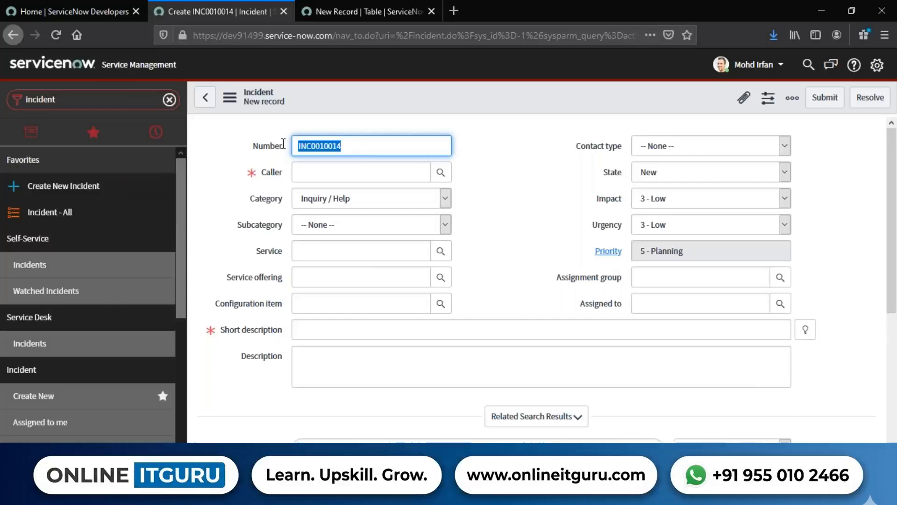
# Examine the INC prefix and the digits that make up the new incident's Number field.
pyautogui.click(248, 158)
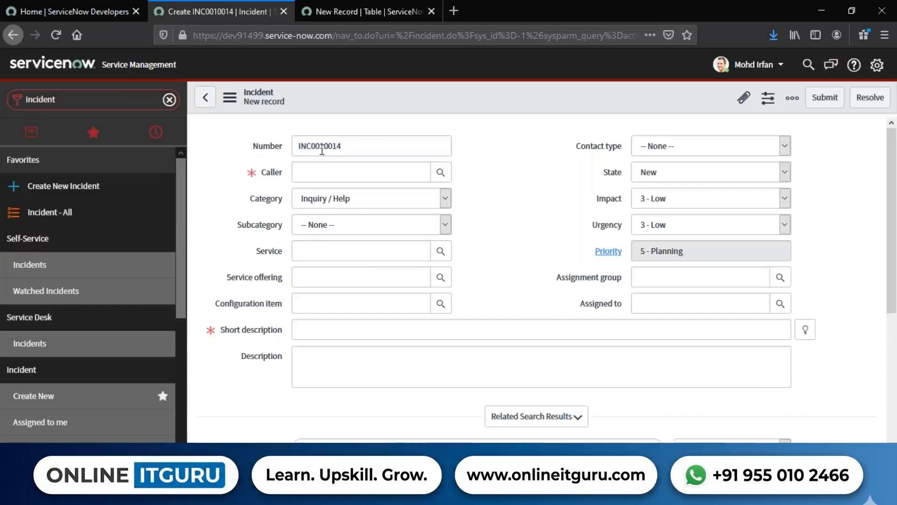
pyautogui.doubleClick(304, 154)
pyautogui.click(310, 149)
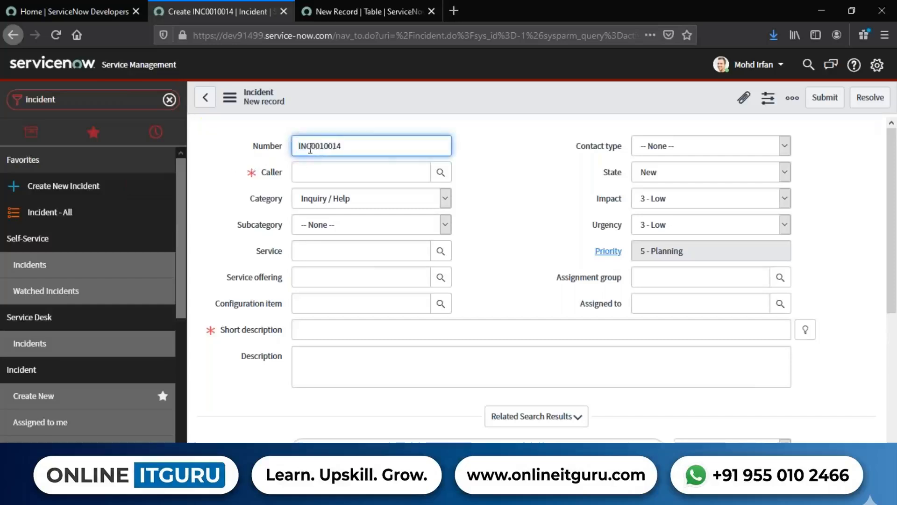
pyautogui.moveTo(310, 147); pyautogui.dragTo(294, 147)
pyautogui.moveTo(360, 143); pyautogui.dragTo(311, 146)
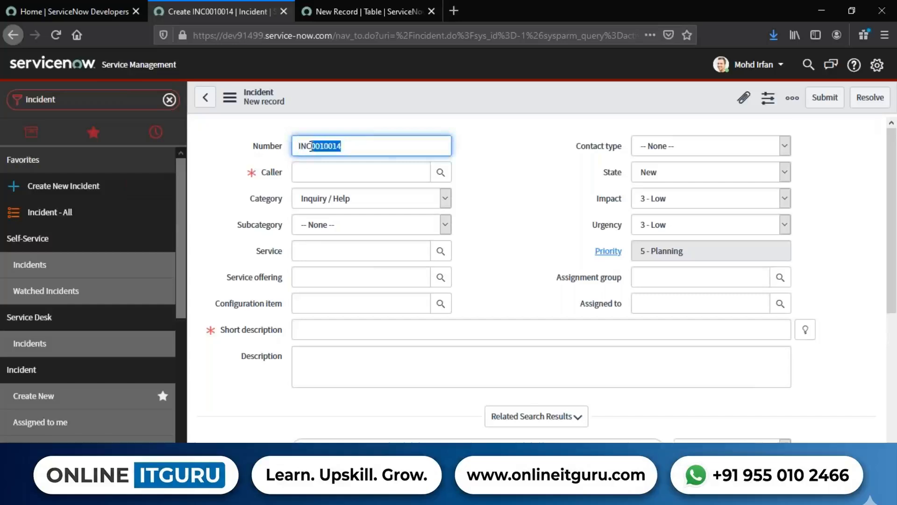
pyautogui.click(514, 157)
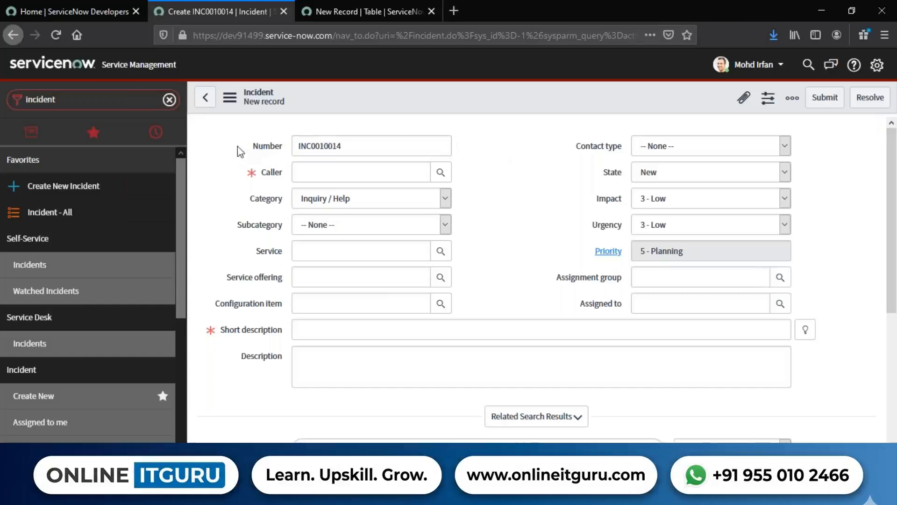
pyautogui.moveTo(238, 148); pyautogui.dragTo(294, 151)
# Return to the new table record and enable Auto-number in its Controls settings.
pyautogui.click(355, 12)
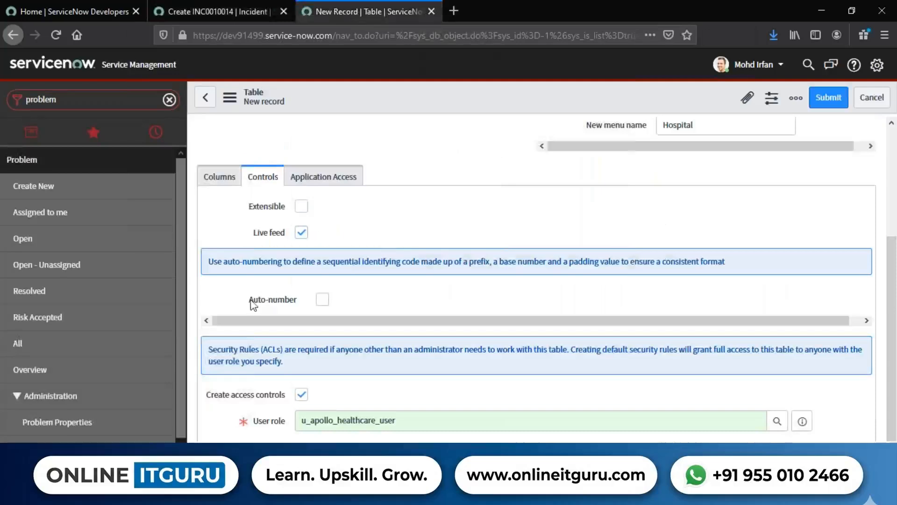
pyautogui.moveTo(245, 301); pyautogui.dragTo(301, 302)
pyautogui.click(302, 303)
pyautogui.tripleClick(299, 300)
pyautogui.click(334, 301)
pyautogui.click(322, 299)
pyautogui.scroll(-2, 323, 299)
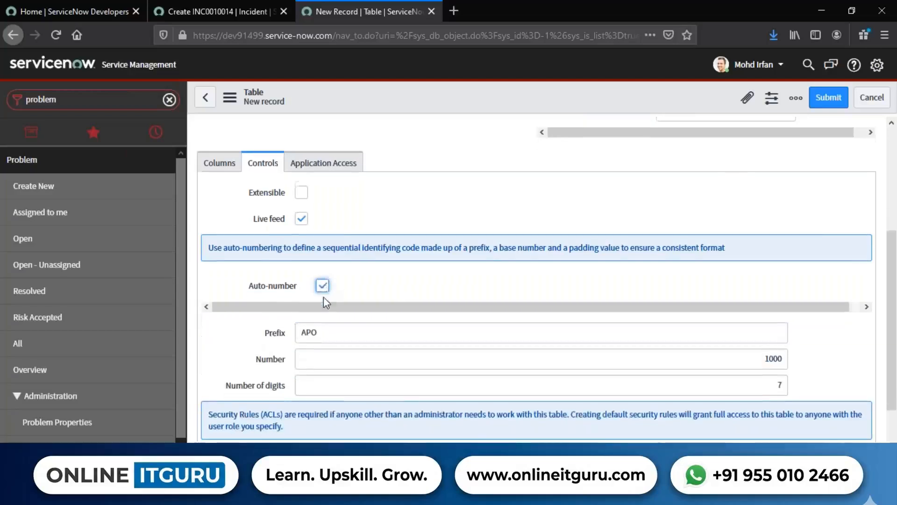
# Set the auto-number Prefix of the Apollo Healthcare table to APH.
pyautogui.moveTo(255, 301); pyautogui.dragTo(289, 305)
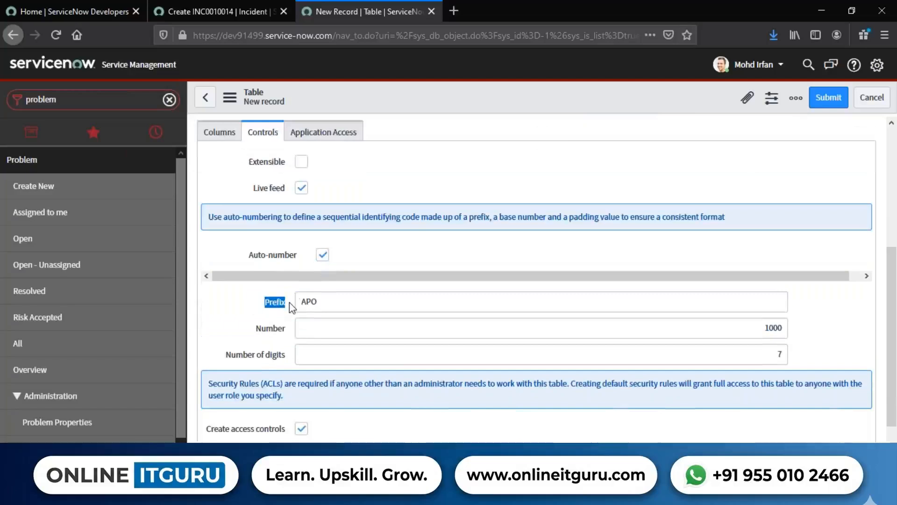
pyautogui.click(349, 298)
pyautogui.moveTo(350, 299); pyautogui.dragTo(301, 304)
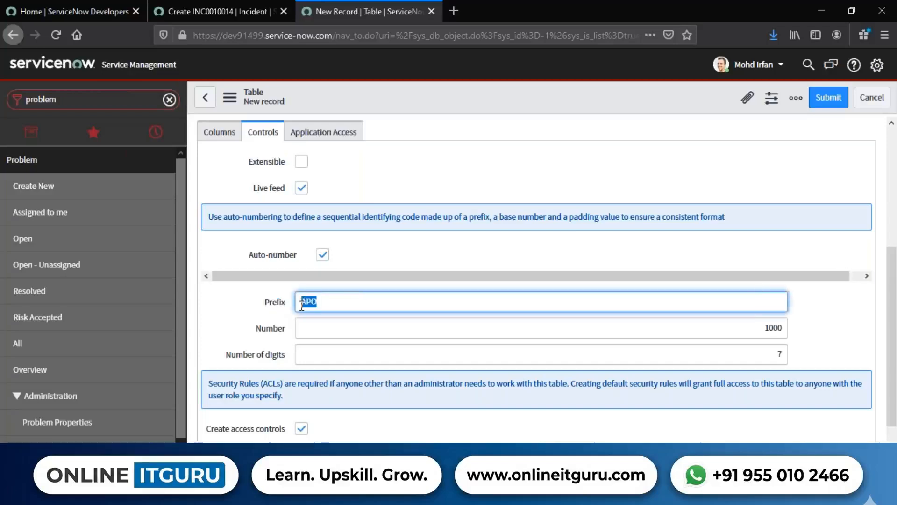
pyautogui.write('P')
pyautogui.press('BackSpace')
pyautogui.write('APH')
pyautogui.click(434, 244)
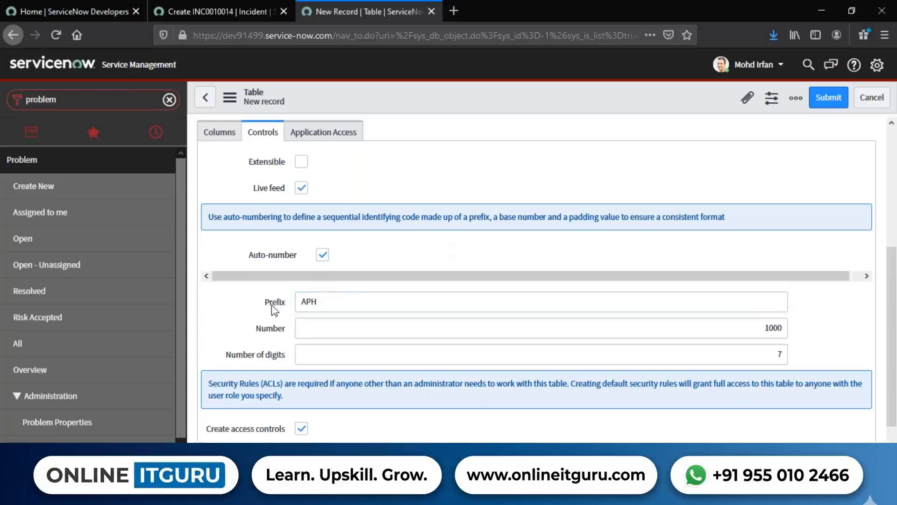
# Set the auto-number's Number of digits to 6 and its starting Number to 10000.
pyautogui.moveTo(256, 308); pyautogui.dragTo(283, 306)
pyautogui.moveTo(214, 357); pyautogui.dragTo(287, 357)
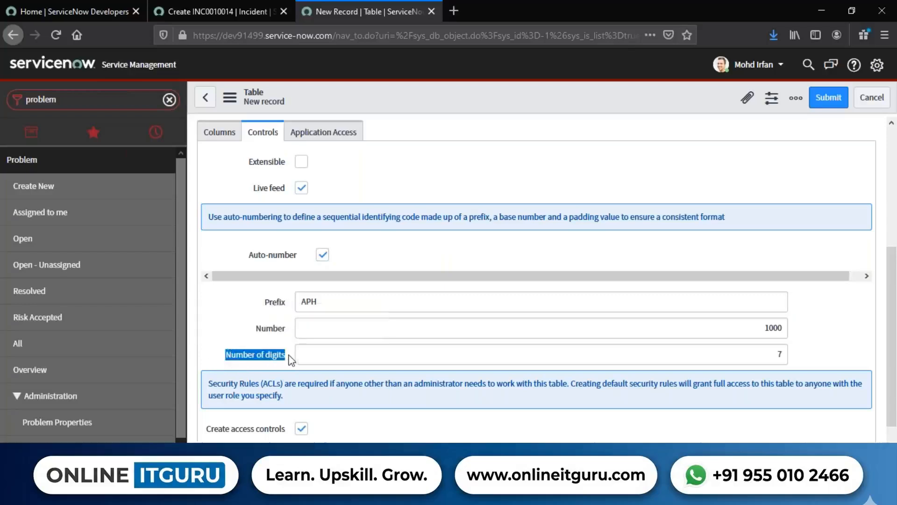
pyautogui.moveTo(764, 358); pyautogui.dragTo(790, 357)
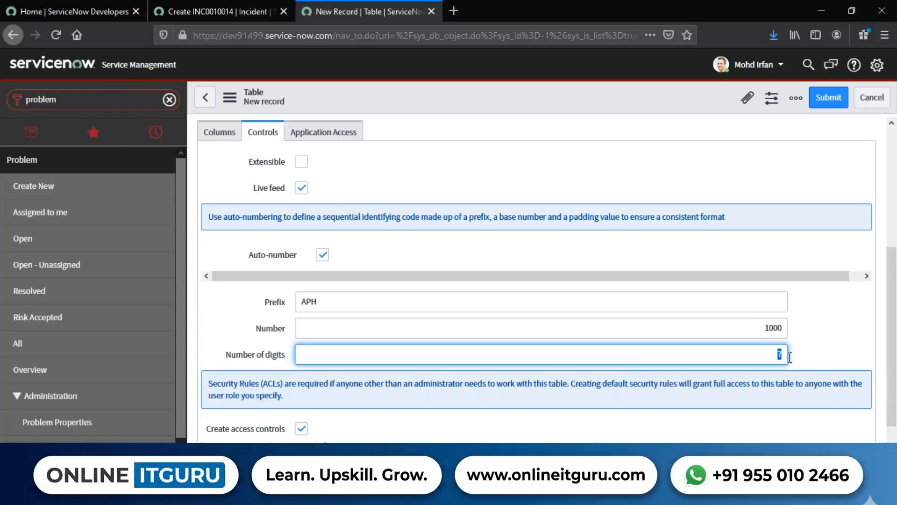
pyautogui.write('6')
pyautogui.moveTo(739, 329); pyautogui.dragTo(827, 331)
pyautogui.write('100000')
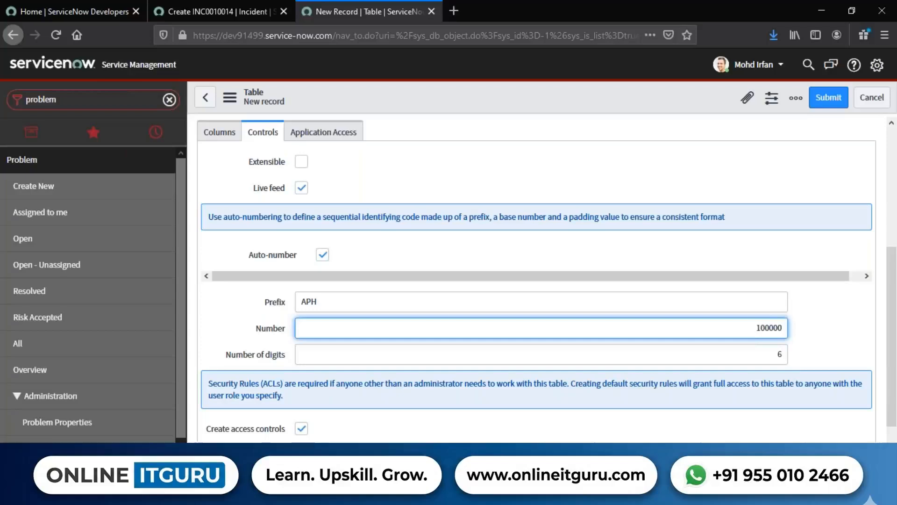
pyautogui.press('BackSpace')
# Switch to Paint and add the sample number APH000000 below the u_first_second_third_fourth line, leaving a blank line between.
pyautogui.hotkey('alt', 'Tab')
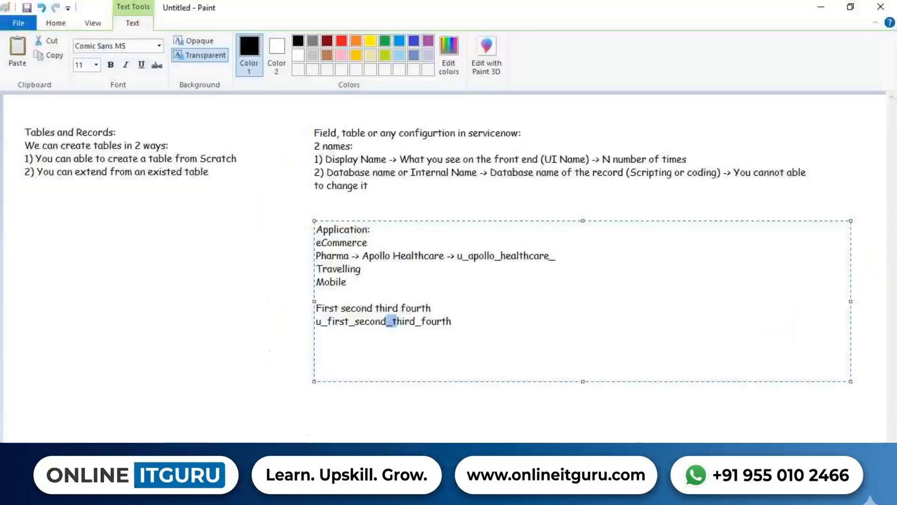
pyautogui.click(488, 333)
pyautogui.press('Return')
pyautogui.press('Return')
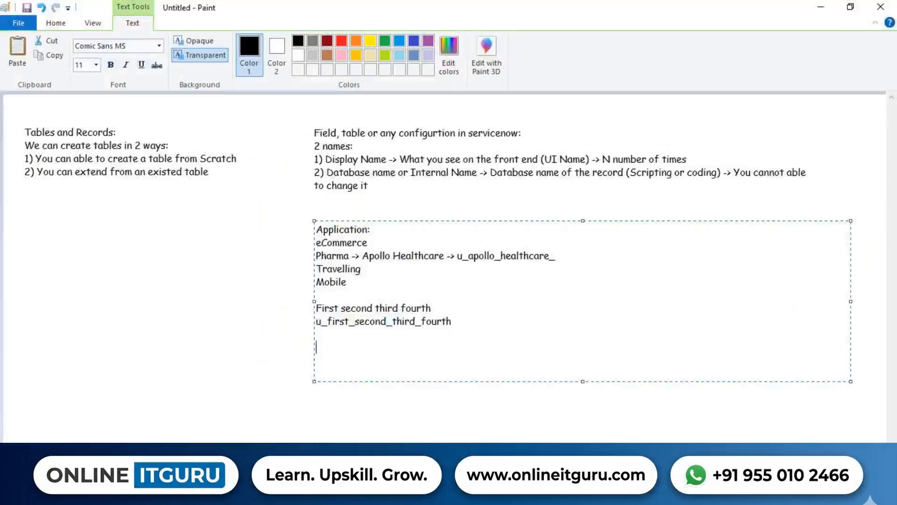
pyautogui.write('APH')
pyautogui.write('000000')
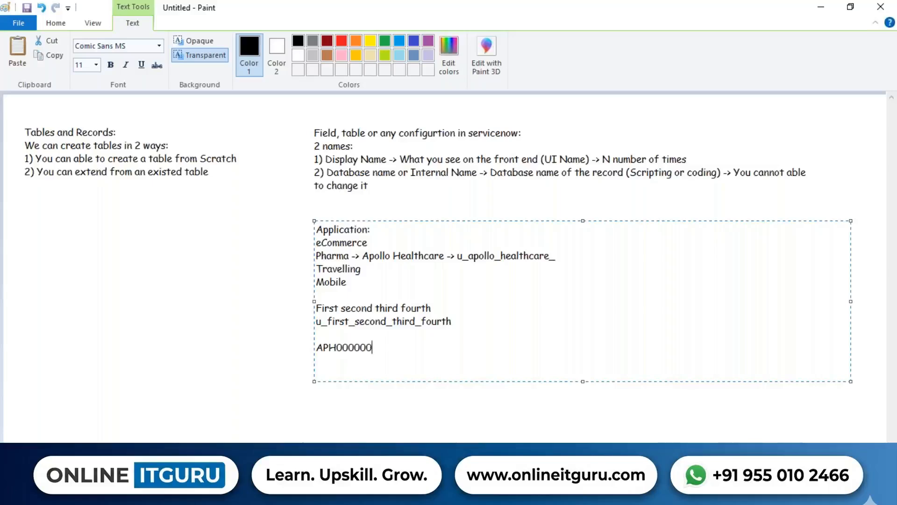
# Change the second digit of the sample number to 1 so it reads APH010000, and highlight it.
pyautogui.hotkey('shift', 'Left')
pyautogui.hotkey('shift', 'Left')
pyautogui.hotkey('shift', 'Left')
pyautogui.hotkey('shift', 'Left')
pyautogui.hotkey('shift', 'Left')
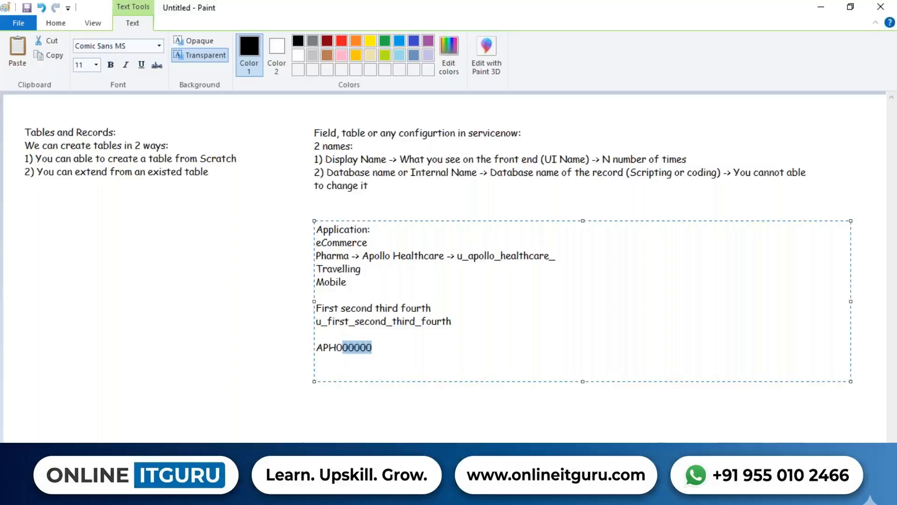
pyautogui.press('Left')
pyautogui.press('Delete')
pyautogui.write('1')
pyautogui.hotkey('shift', 'Home')
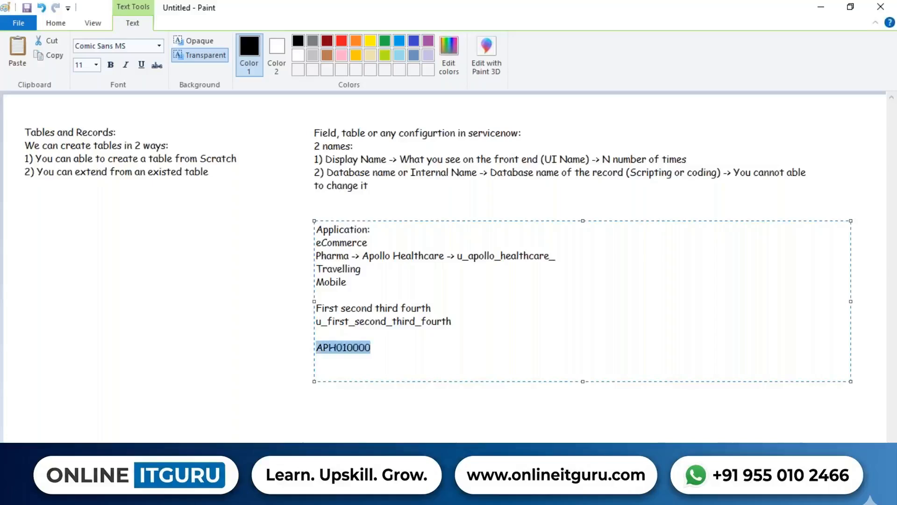
# Switch back to the ServiceNow table form and review the auto-number's Number and Number of digits values.
pyautogui.hotkey('alt', 'Tab')
pyautogui.scroll(-2, 724, 243)
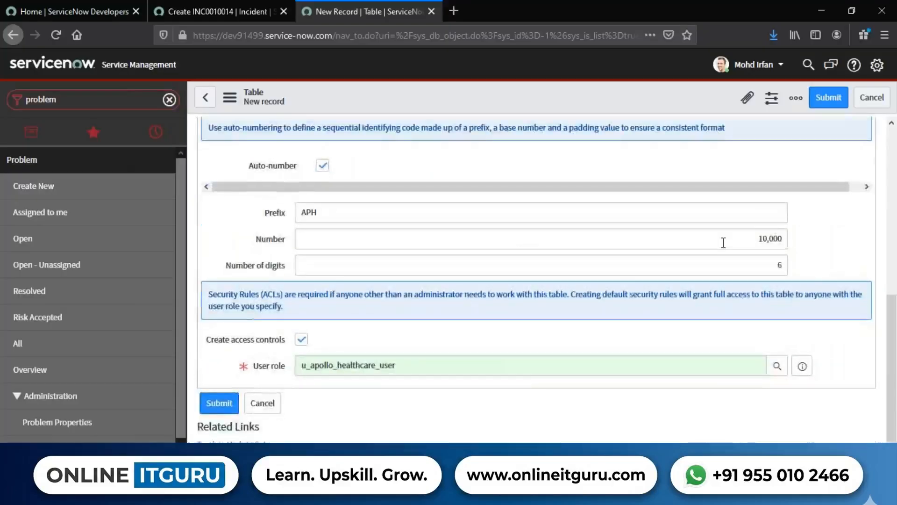
pyautogui.click(755, 239)
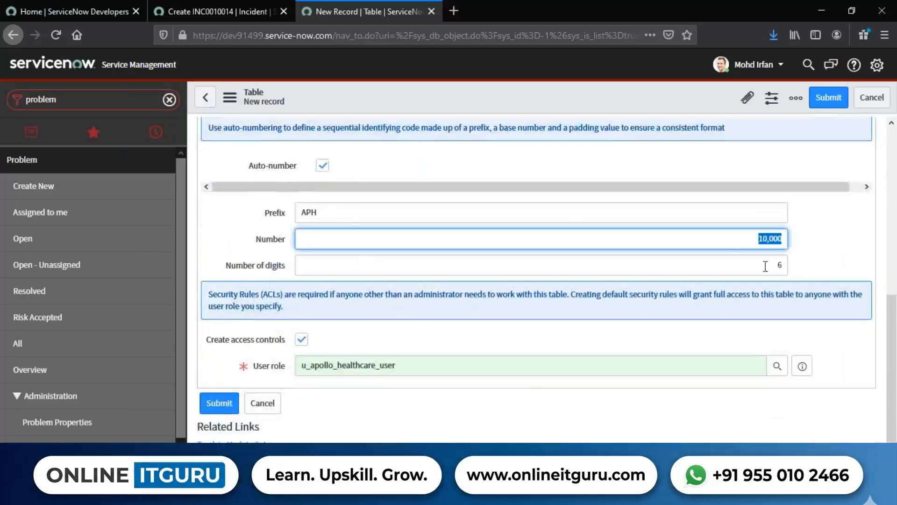
pyautogui.click(766, 267)
pyautogui.click(832, 247)
pyautogui.scroll(-1, 203, 355)
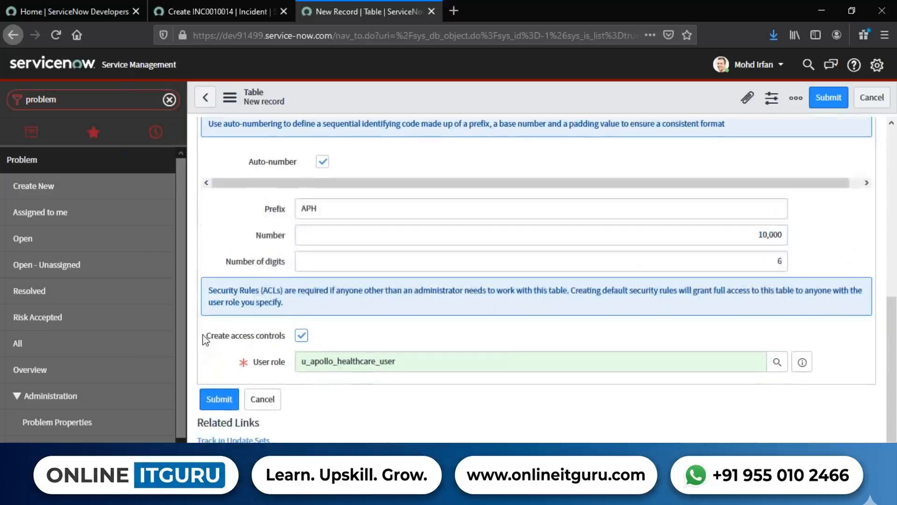
# Disable Create access controls for the new table.
pyautogui.moveTo(204, 340); pyautogui.dragTo(291, 340)
pyautogui.click(386, 333)
pyautogui.click(301, 334)
pyautogui.click(469, 340)
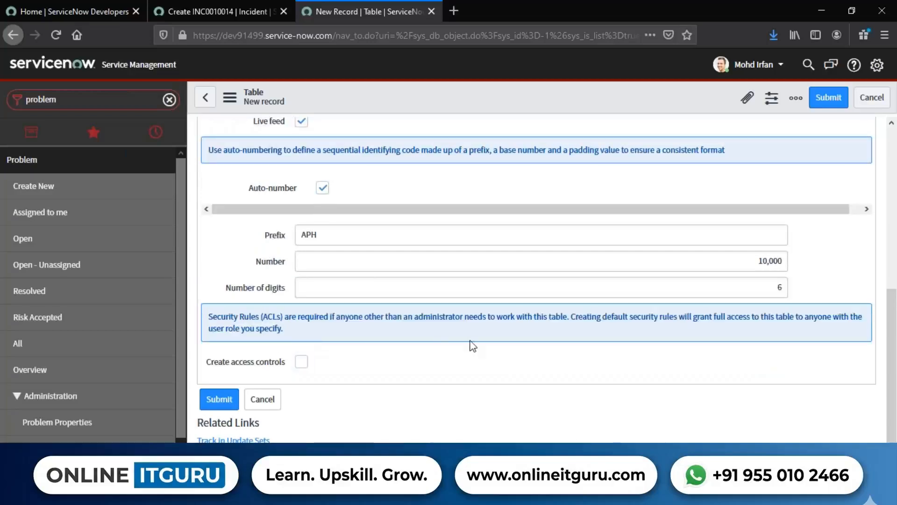
# Review the Number of digits setting and the Application field of the new table record.
pyautogui.scroll(3, 423, 366)
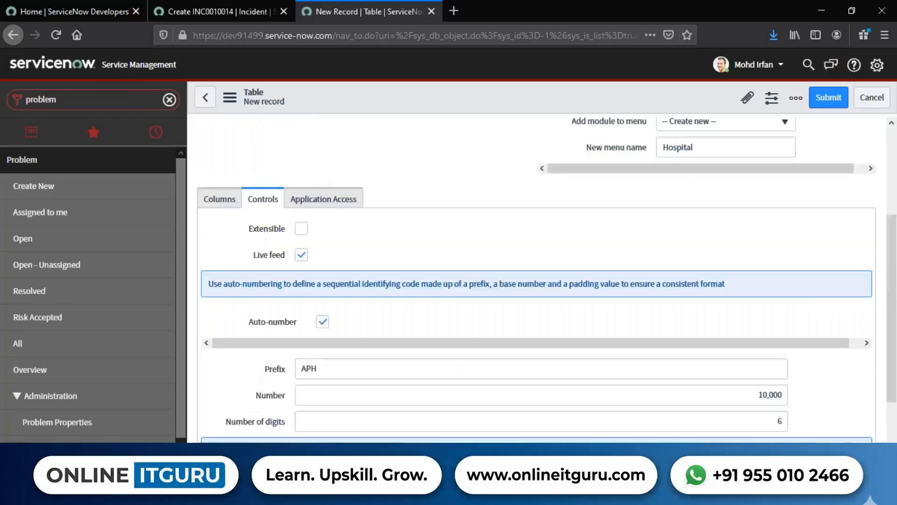
pyautogui.moveTo(287, 423); pyautogui.dragTo(225, 420)
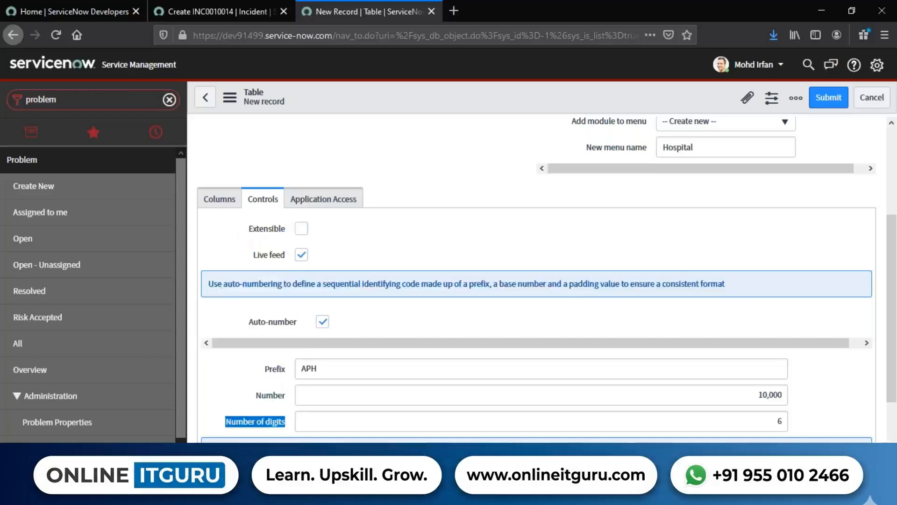
pyautogui.click(411, 316)
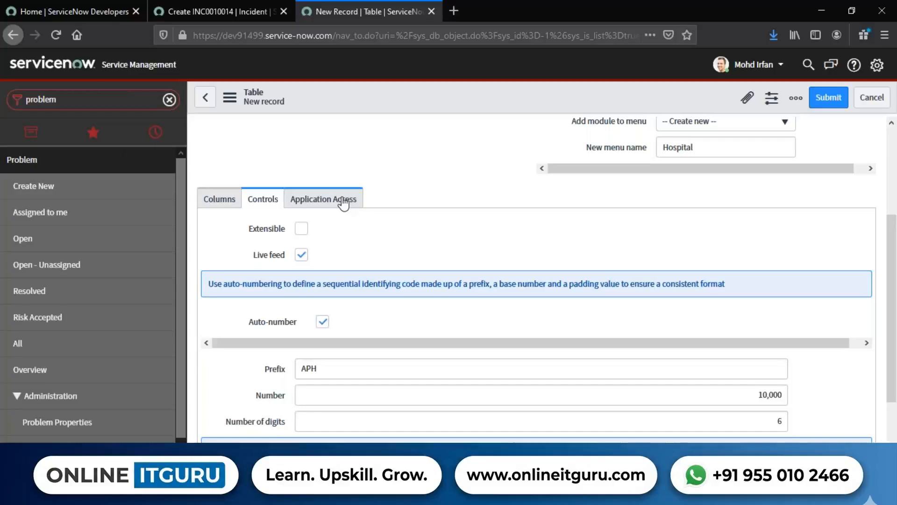
pyautogui.scroll(3, 343, 203)
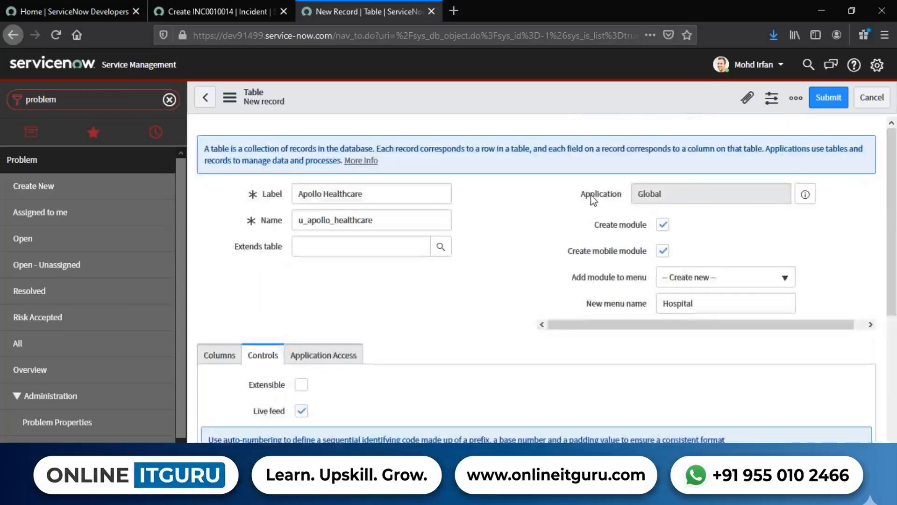
pyautogui.moveTo(568, 201); pyautogui.dragTo(626, 200)
pyautogui.moveTo(696, 195); pyautogui.dragTo(623, 193)
pyautogui.click(507, 216)
pyautogui.scroll(-3, 510, 216)
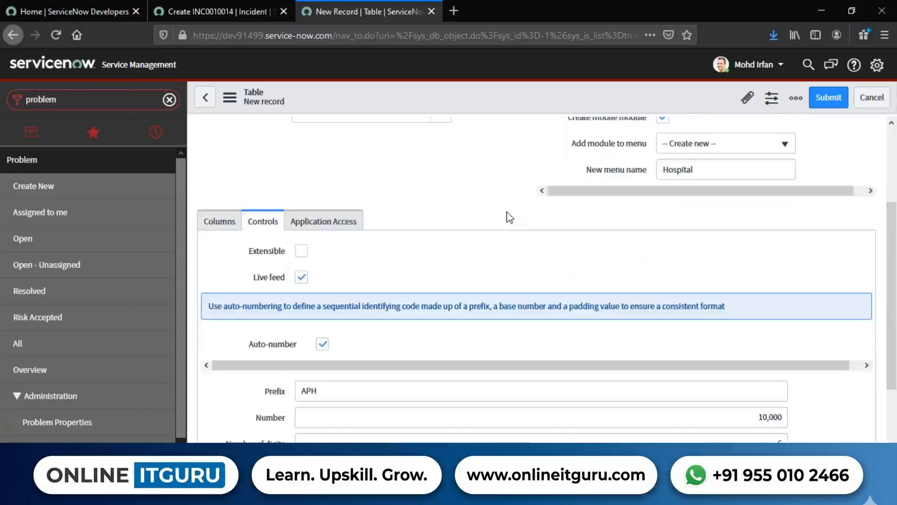
pyautogui.scroll(3, 509, 217)
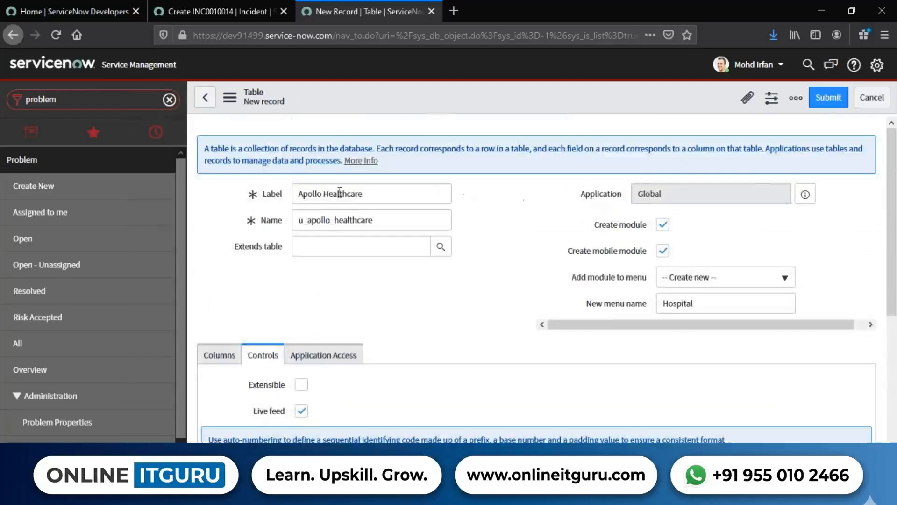
pyautogui.moveTo(571, 194); pyautogui.dragTo(630, 193)
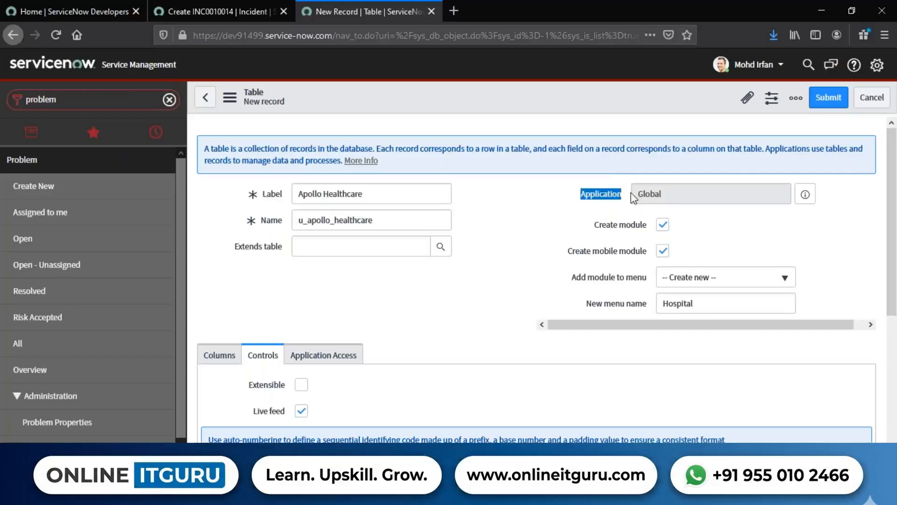
# Open the table's Application Access settings and examine the Accessible from option.
pyautogui.scroll(-4, 537, 203)
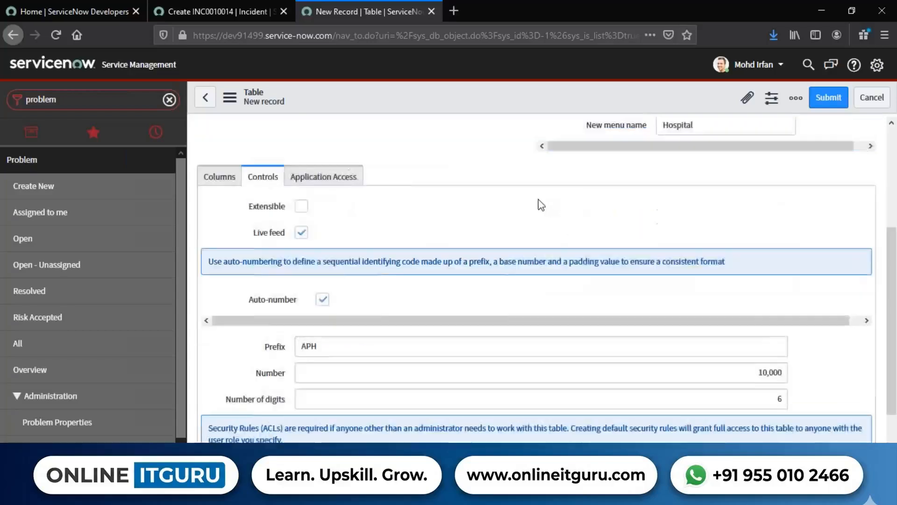
pyautogui.click(327, 176)
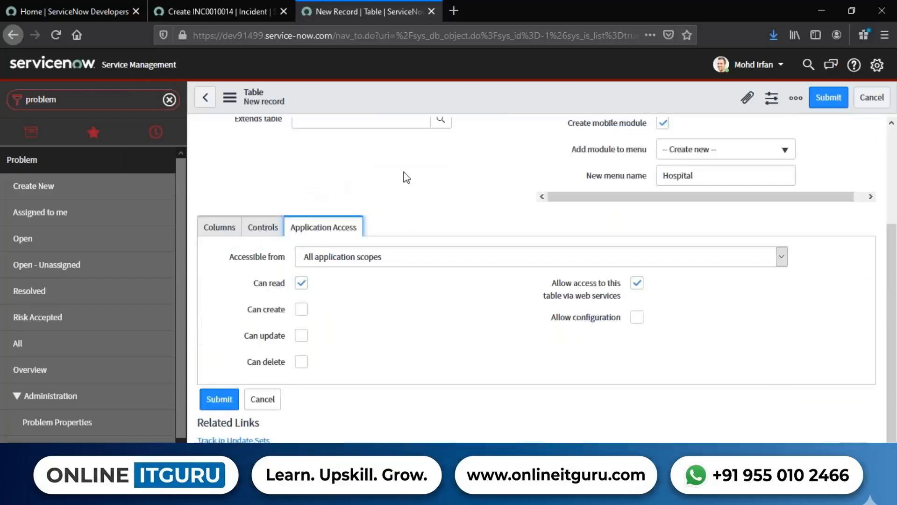
pyautogui.moveTo(224, 260); pyautogui.dragTo(300, 265)
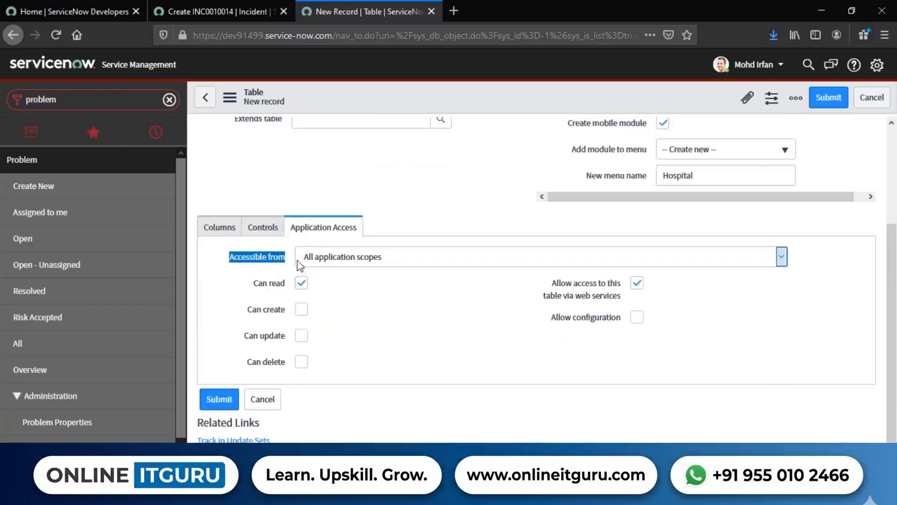
# Review the table's Can read, Can create, Can update and Can delete options and the setting allowing access via web services.
pyautogui.click(432, 220)
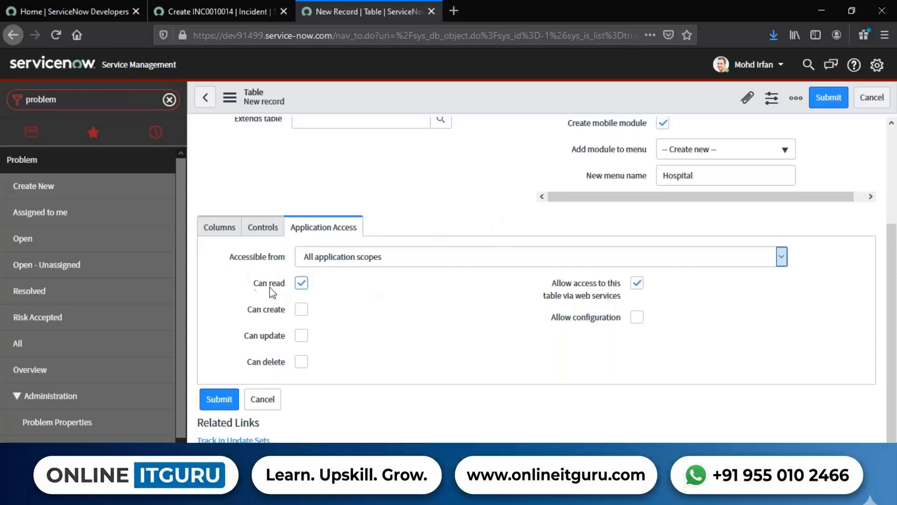
pyautogui.moveTo(253, 287); pyautogui.dragTo(288, 288)
pyautogui.moveTo(235, 307); pyautogui.dragTo(283, 306)
pyautogui.moveTo(232, 342); pyautogui.dragTo(287, 338)
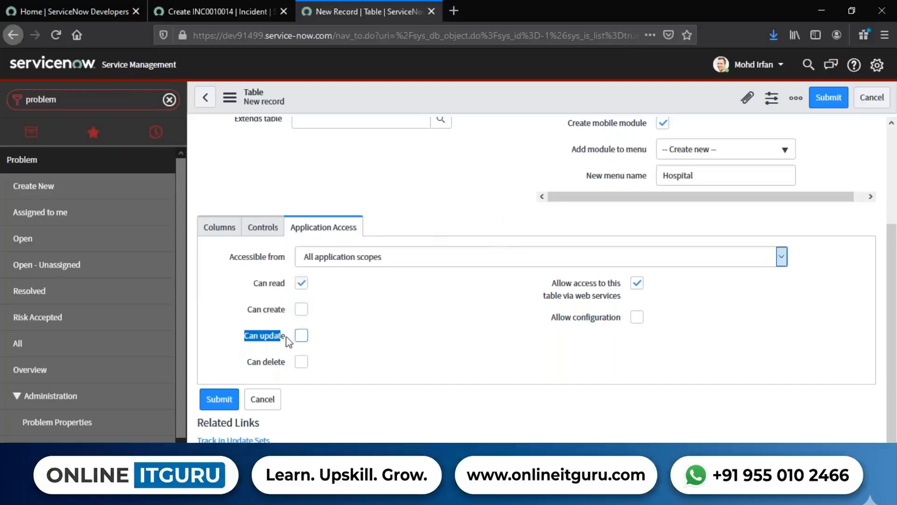
pyautogui.moveTo(246, 360); pyautogui.dragTo(290, 369)
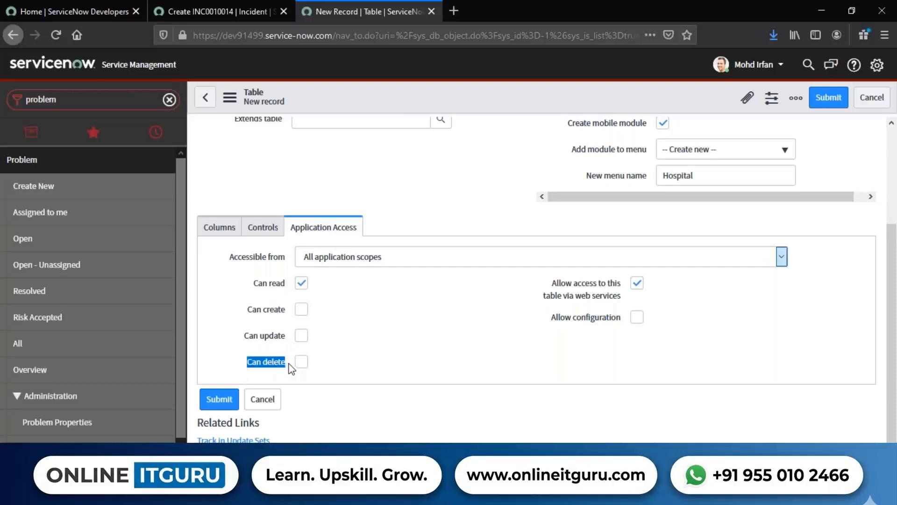
pyautogui.click(371, 354)
pyautogui.moveTo(251, 283); pyautogui.dragTo(290, 287)
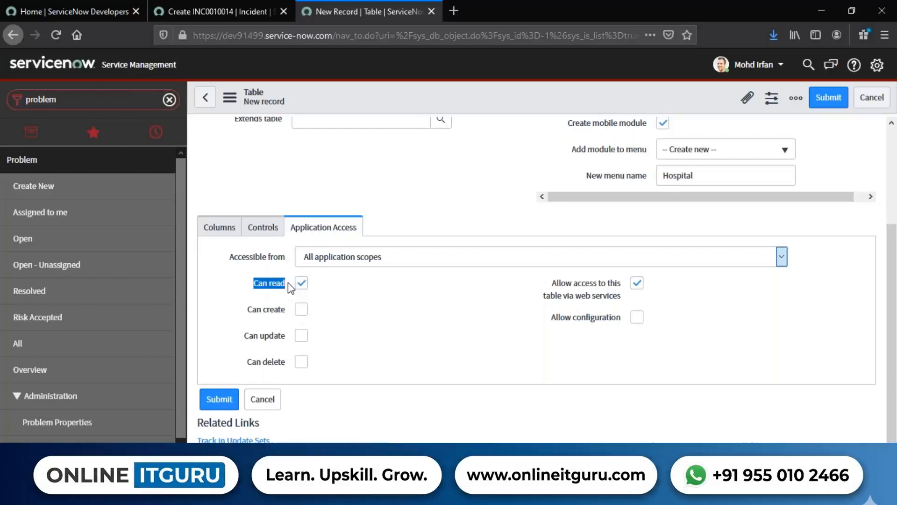
pyautogui.click(511, 384)
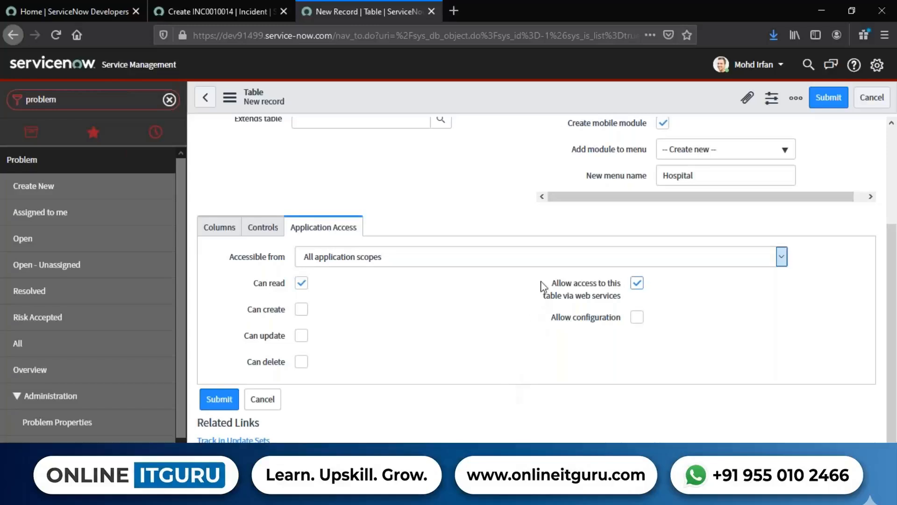
pyautogui.moveTo(551, 282); pyautogui.dragTo(631, 304)
pyautogui.click(670, 298)
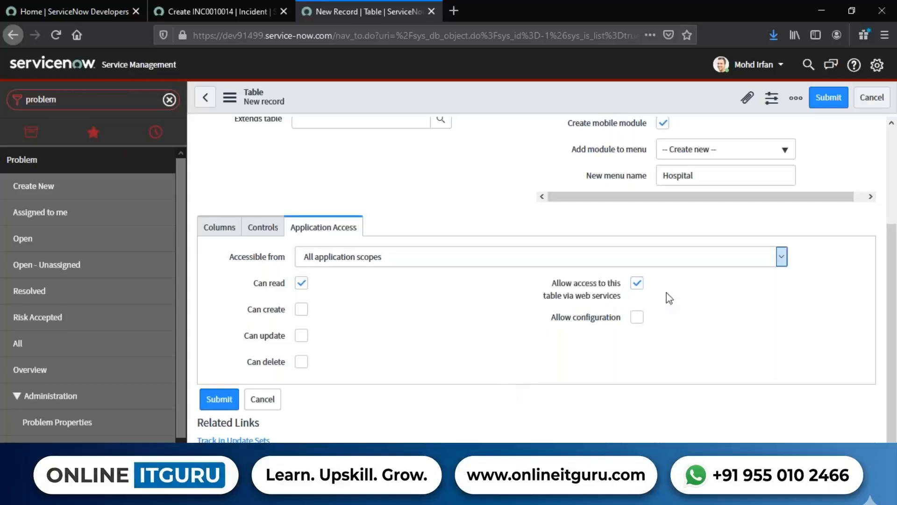